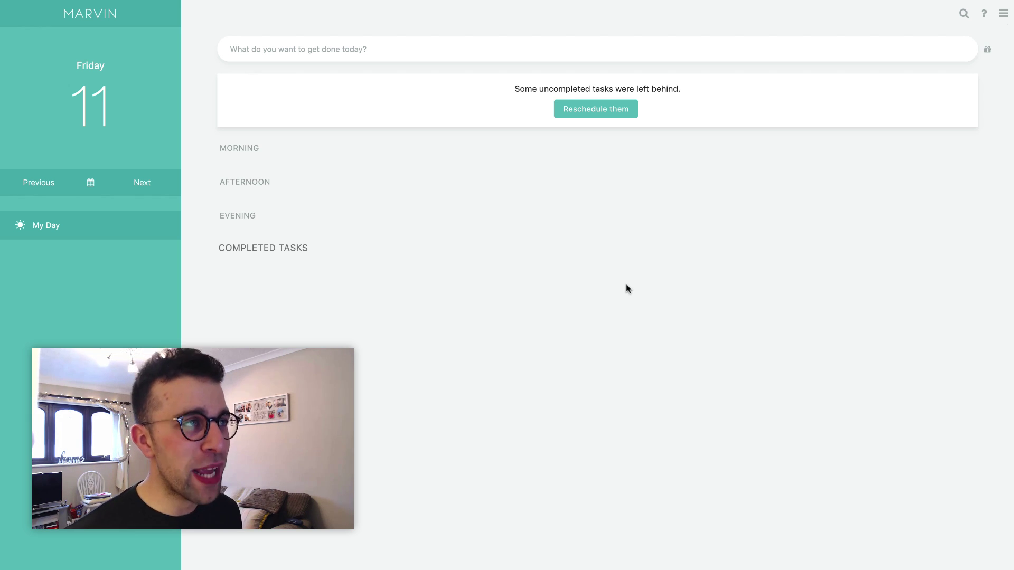
# Add a 'Film YouTube video' task to today's list, leaving the navigation menu closed
pyautogui.click(469, 50)
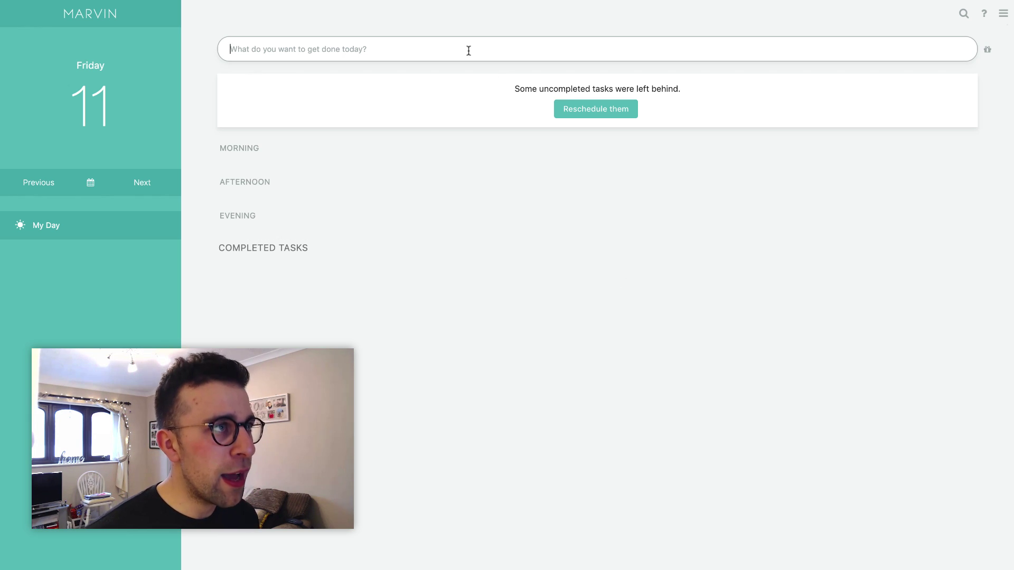
pyautogui.write('Fi')
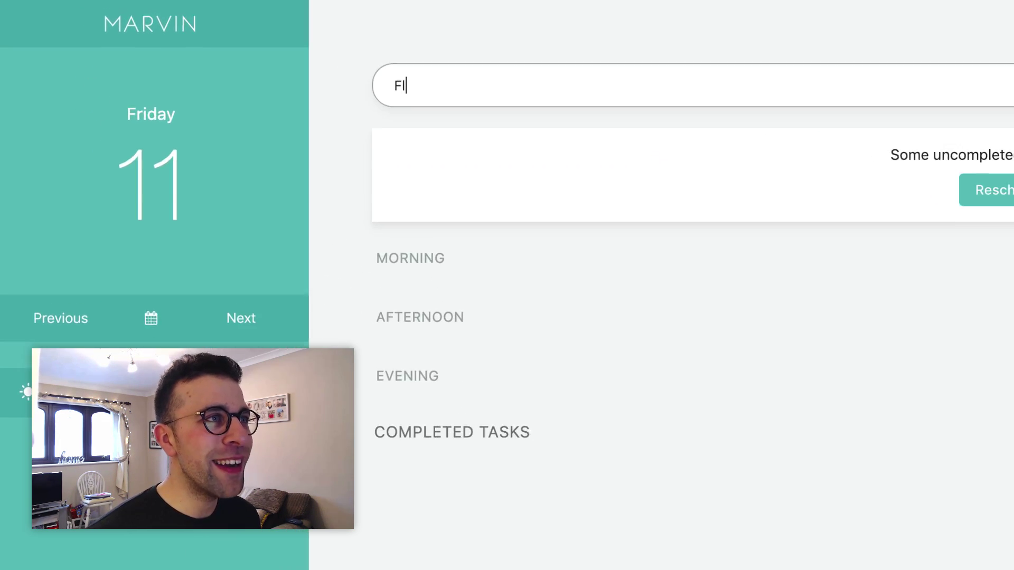
pyautogui.write('lm YouTube v')
pyautogui.press('Return')
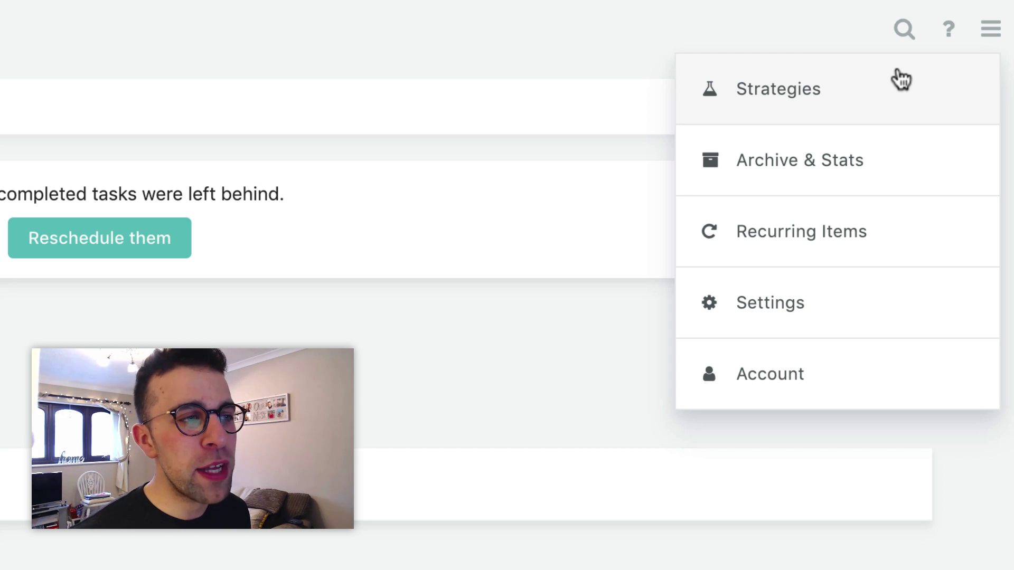
pyautogui.press('Escape')
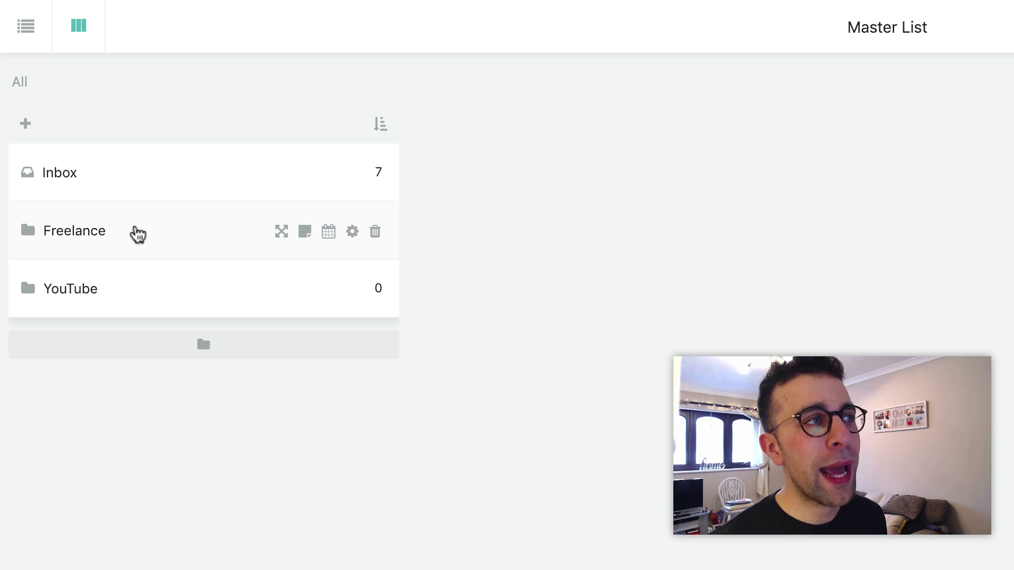
# Create a 'Client A: Main Document' task inside the Freelance category
pyautogui.click(136, 234)
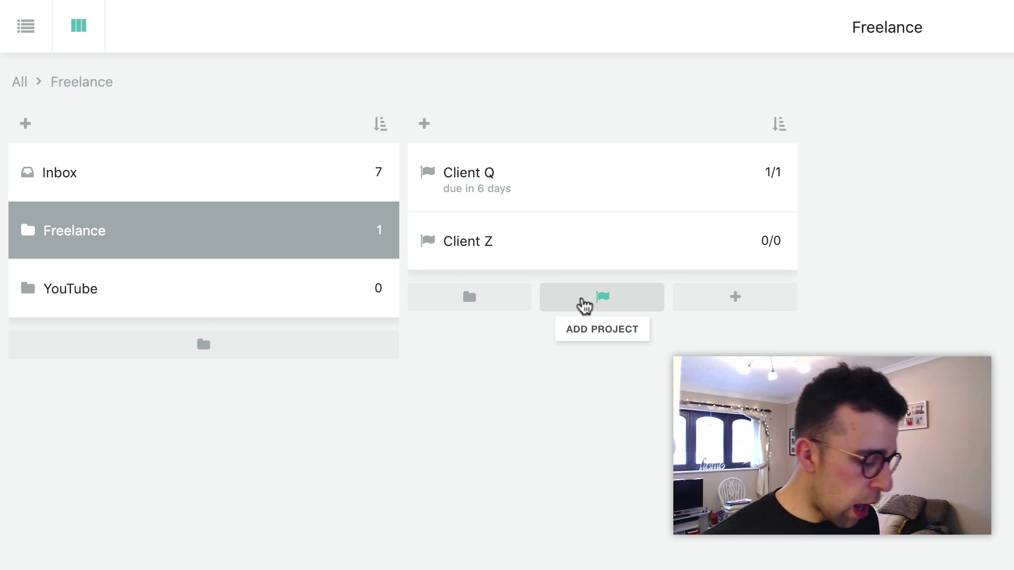
pyautogui.click(694, 299)
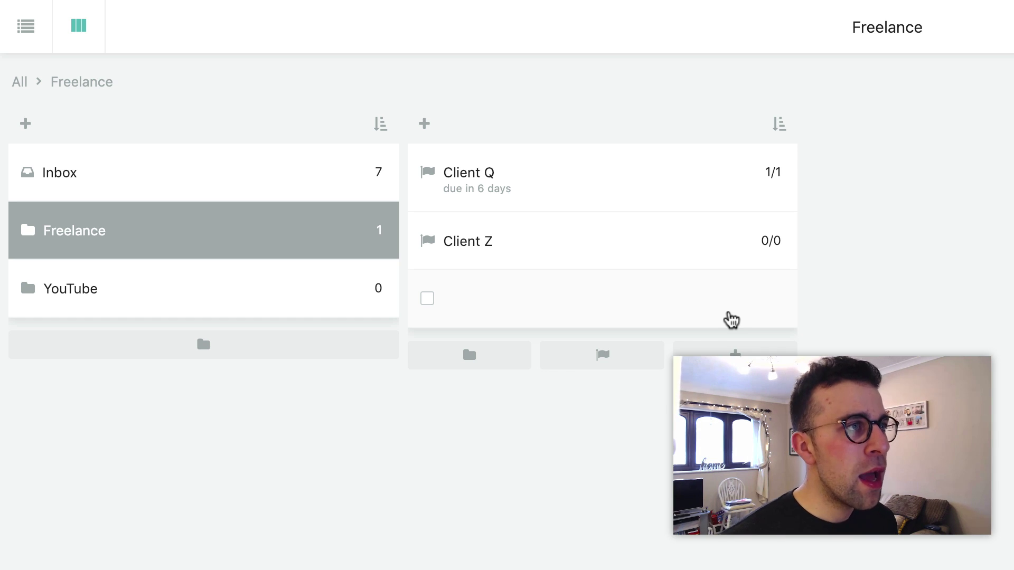
pyautogui.write('Client A')
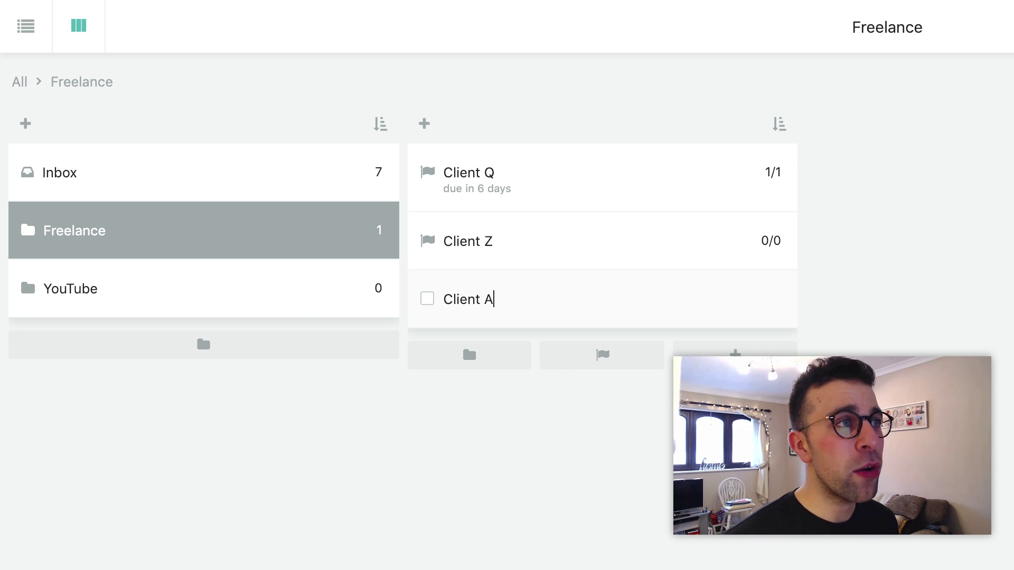
pyautogui.write(': Main F')
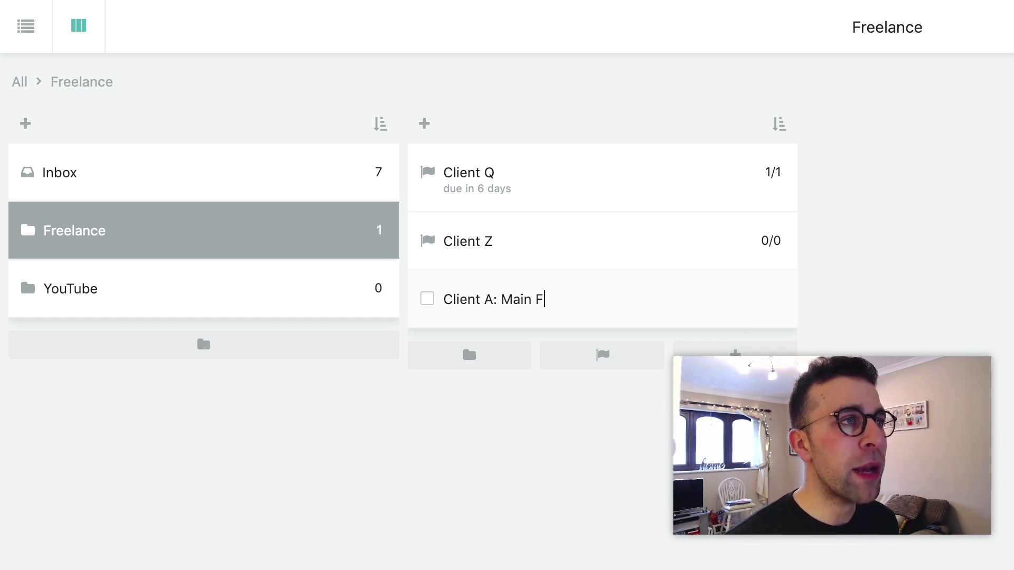
pyautogui.write('cus')
pyautogui.press('BackSpace')
pyautogui.press('BackSpace')
pyautogui.press('BackSpace')
pyautogui.write('ument')
pyautogui.press('Return')
pyautogui.press('Escape')
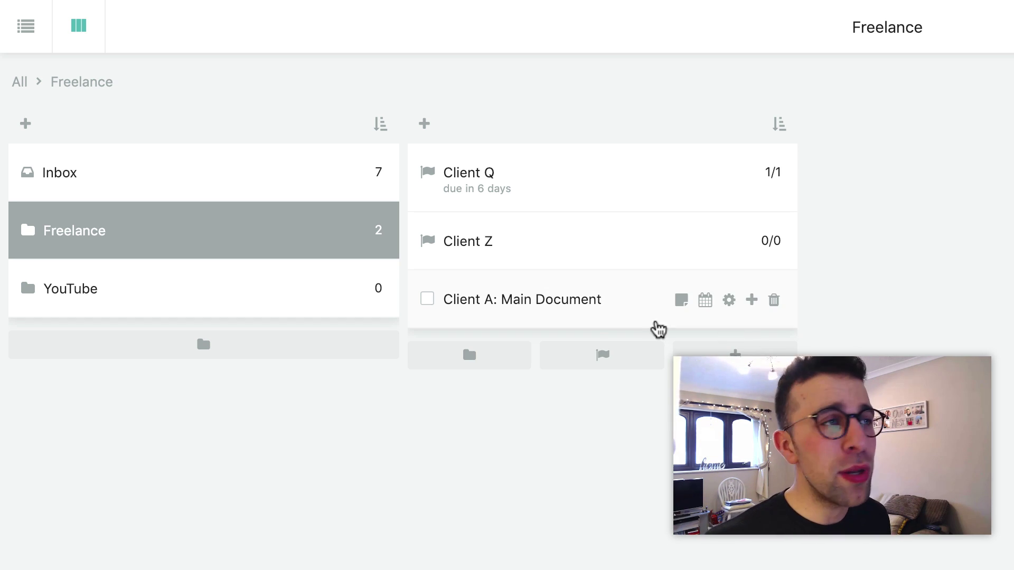
pyautogui.moveTo(554, 300)
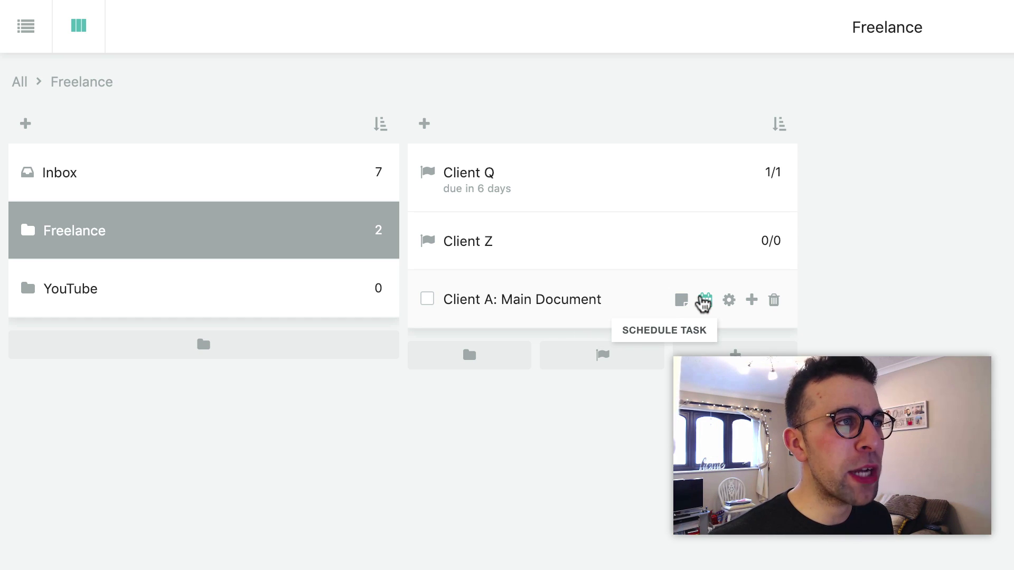
# Schedule Client A: Main Document for today, the 11th
pyautogui.click(704, 301)
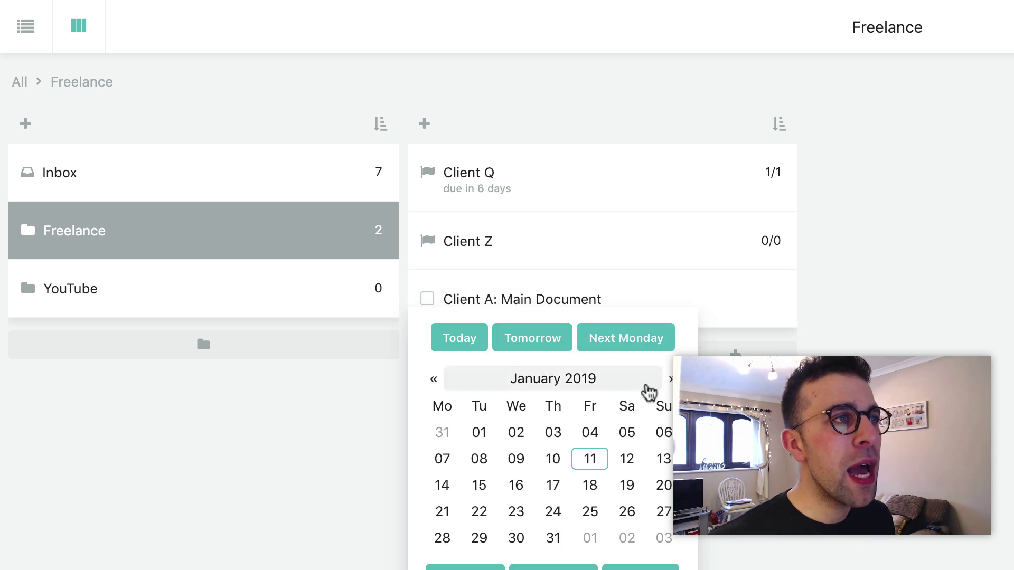
pyautogui.click(587, 459)
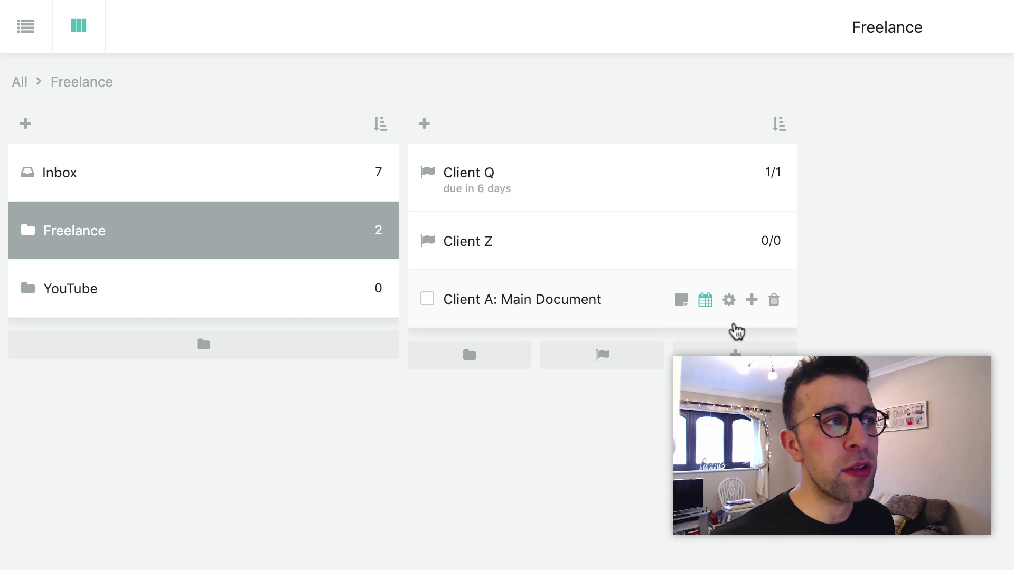
pyautogui.click(728, 303)
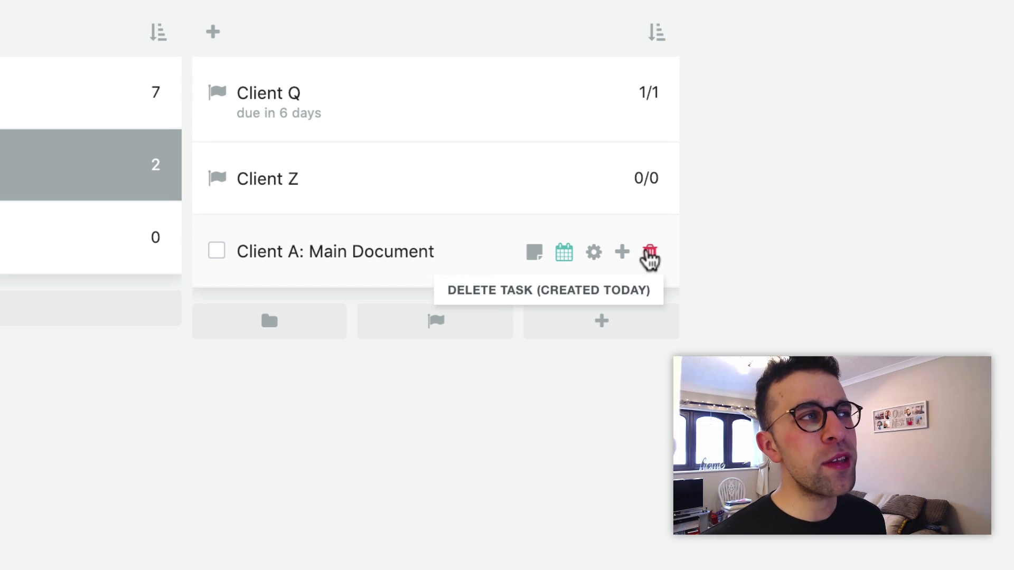
# Show Freelance as a single list, check its Configure View options, and return to My Day
pyautogui.click(651, 253)
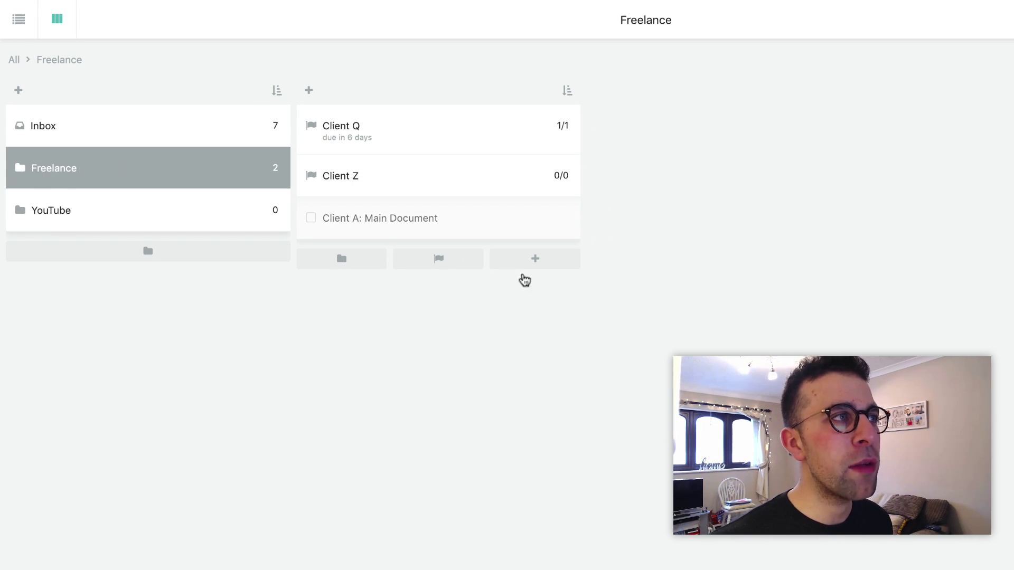
pyautogui.click(29, 30)
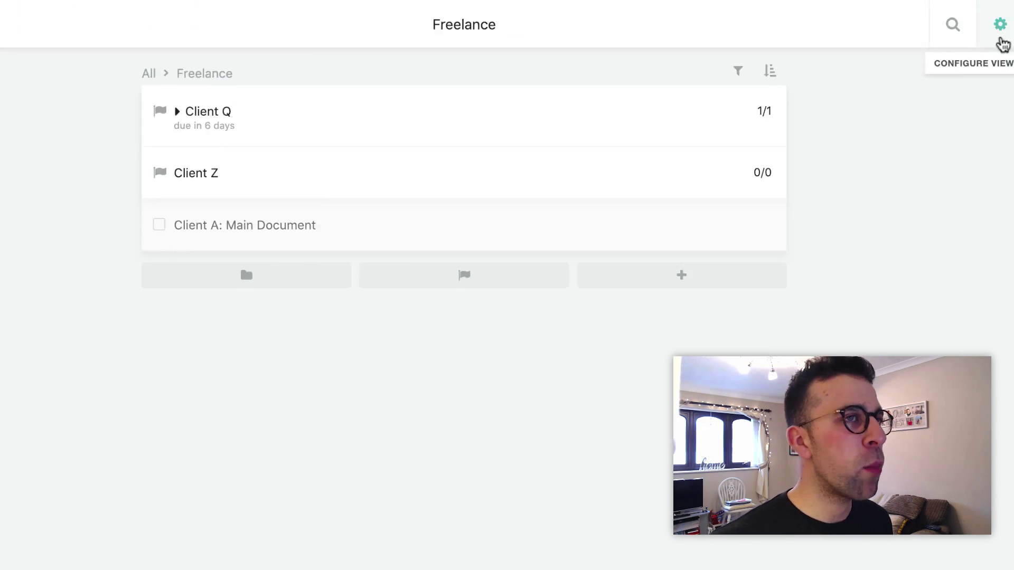
pyautogui.click(881, 38)
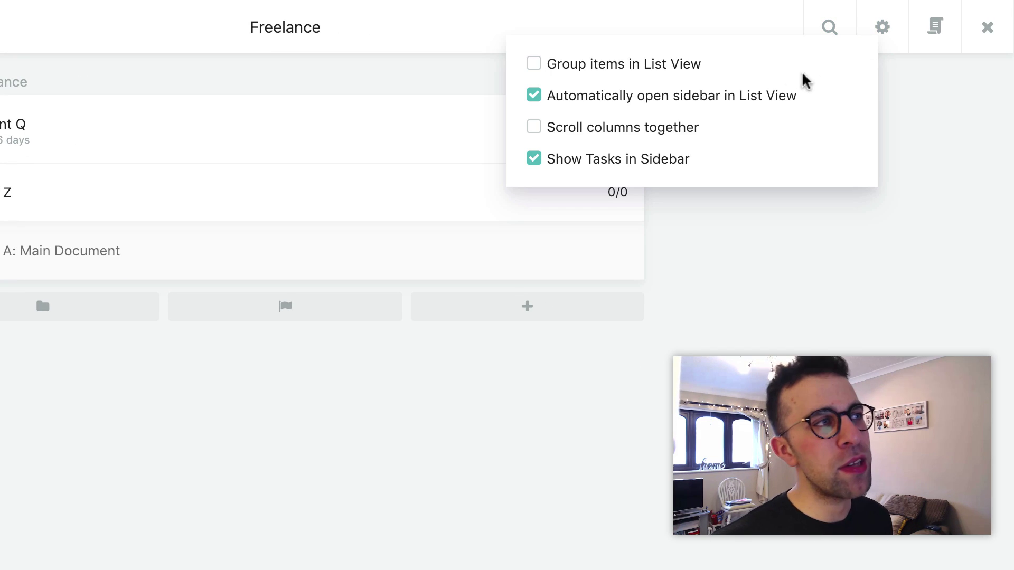
pyautogui.click(987, 29)
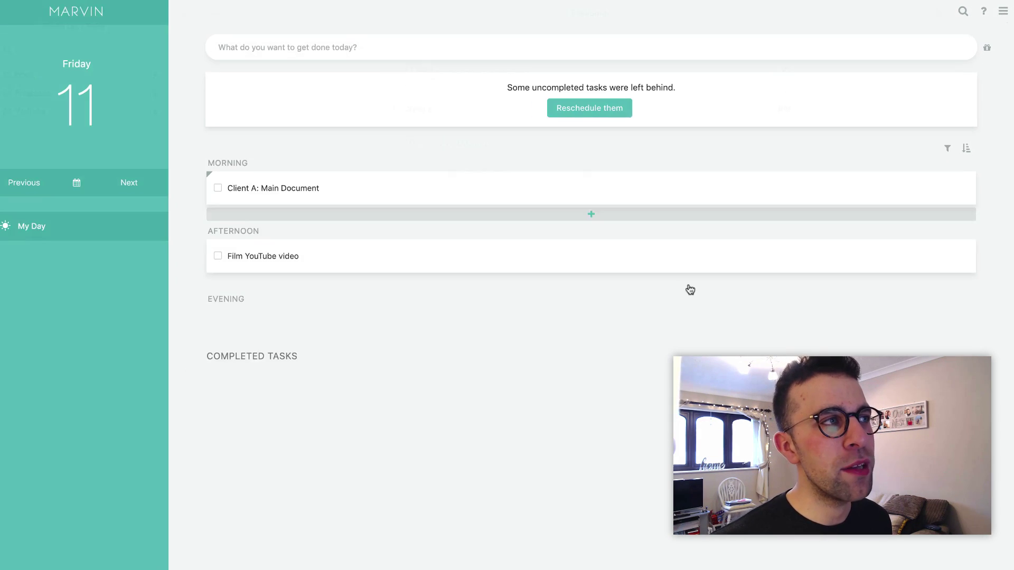
pyautogui.moveTo(90, 95)
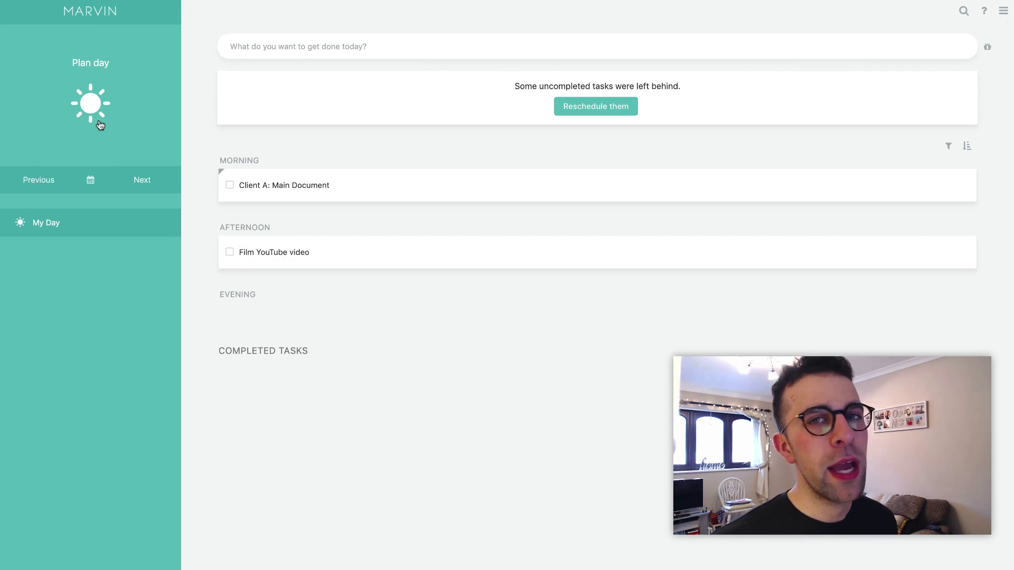
# Drag Client A: Main Document from Morning to Afternoon, below Film YouTube video
pyautogui.click(95, 109)
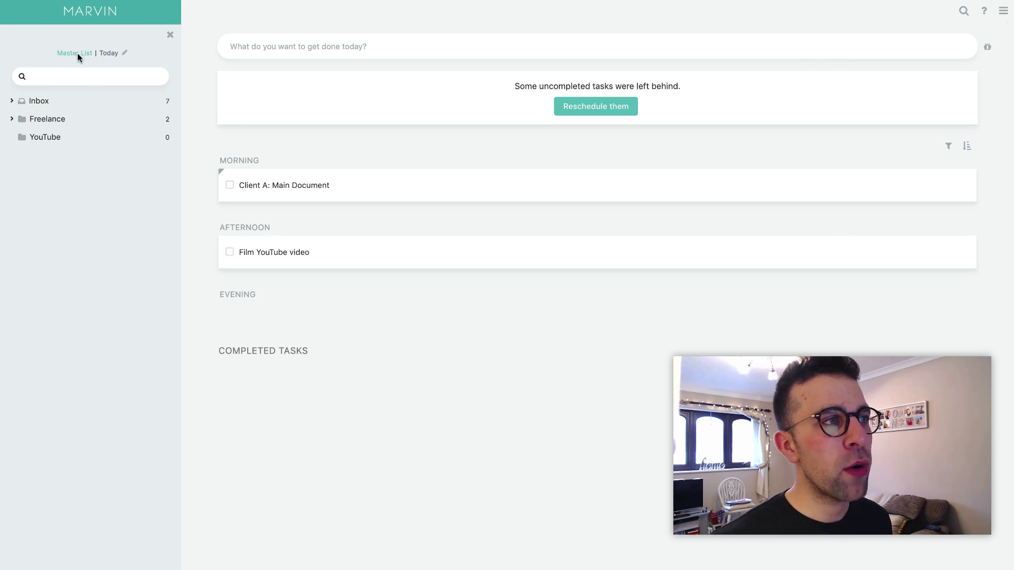
pyautogui.click(13, 119)
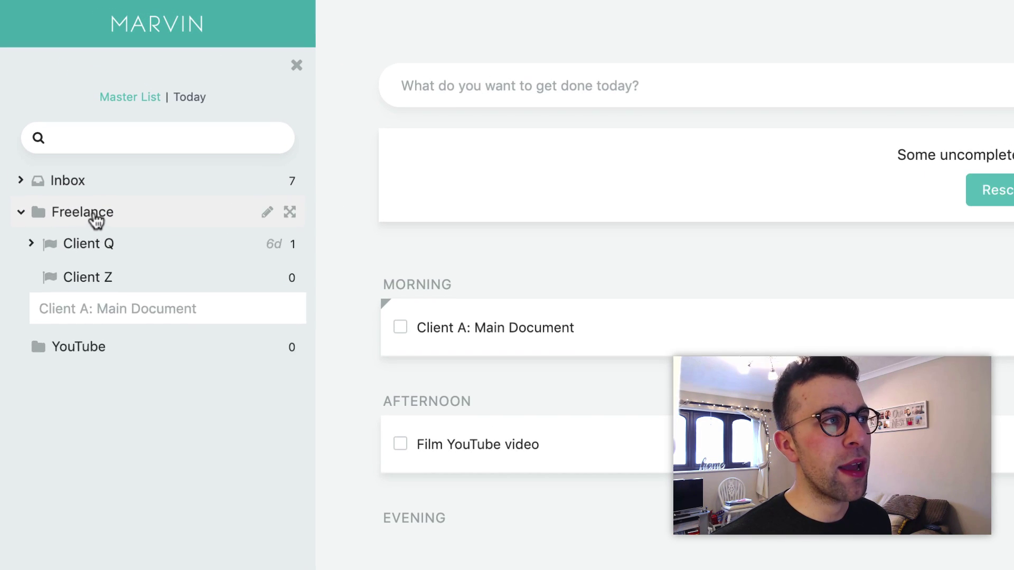
pyautogui.click(96, 220)
pyautogui.click(70, 221)
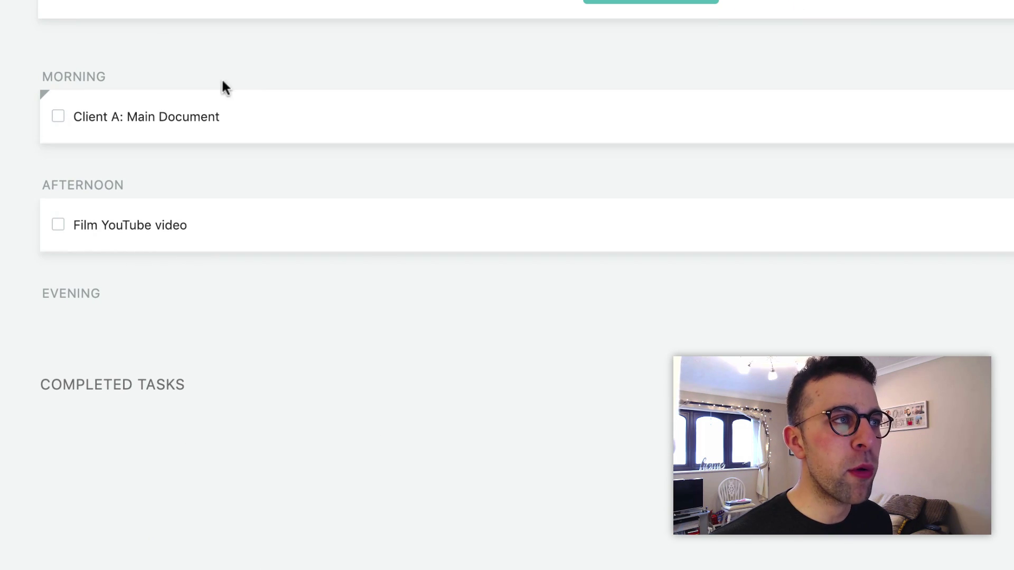
pyautogui.moveTo(375, 135)
pyautogui.mouseDown()
pyautogui.moveTo(407, 191)
pyautogui.moveTo(403, 249)
pyautogui.mouseUp()
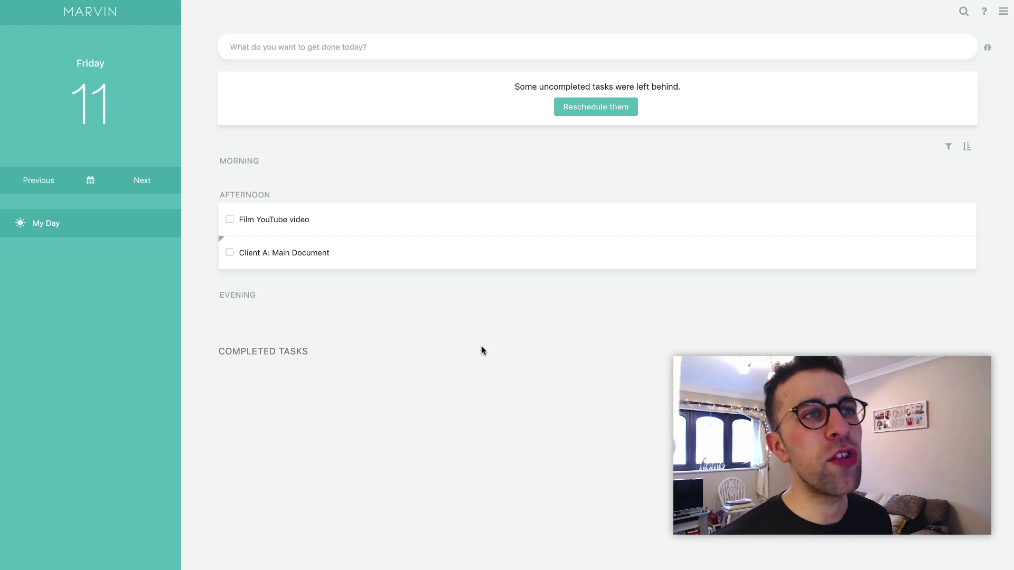
pyautogui.moveTo(598, 278)
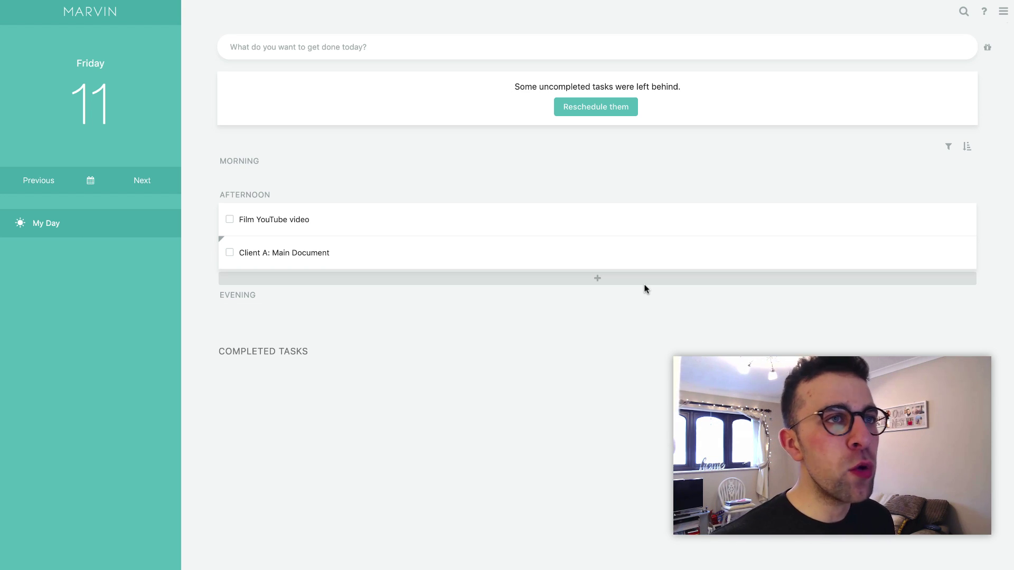
pyautogui.click(949, 151)
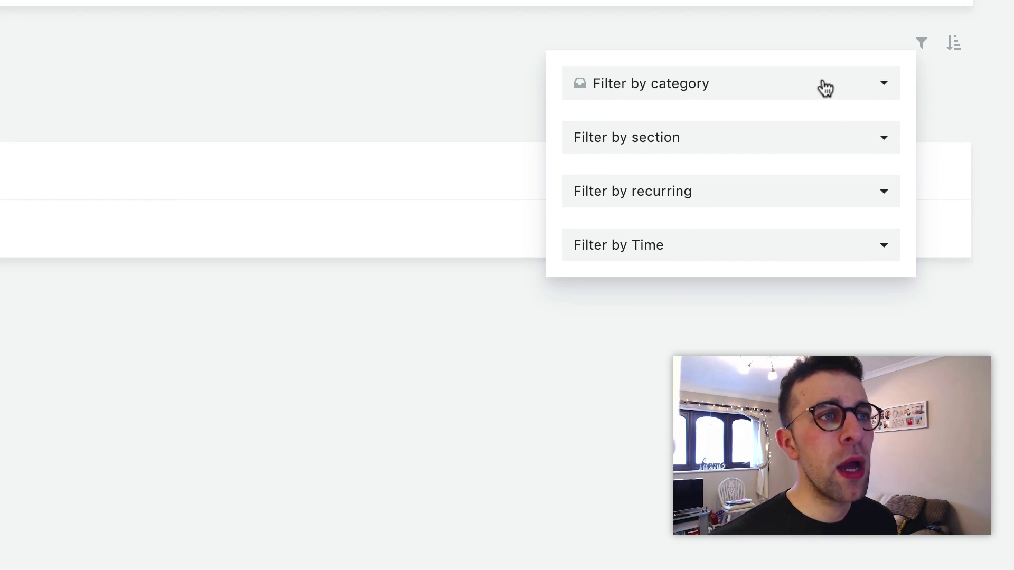
pyautogui.click(726, 253)
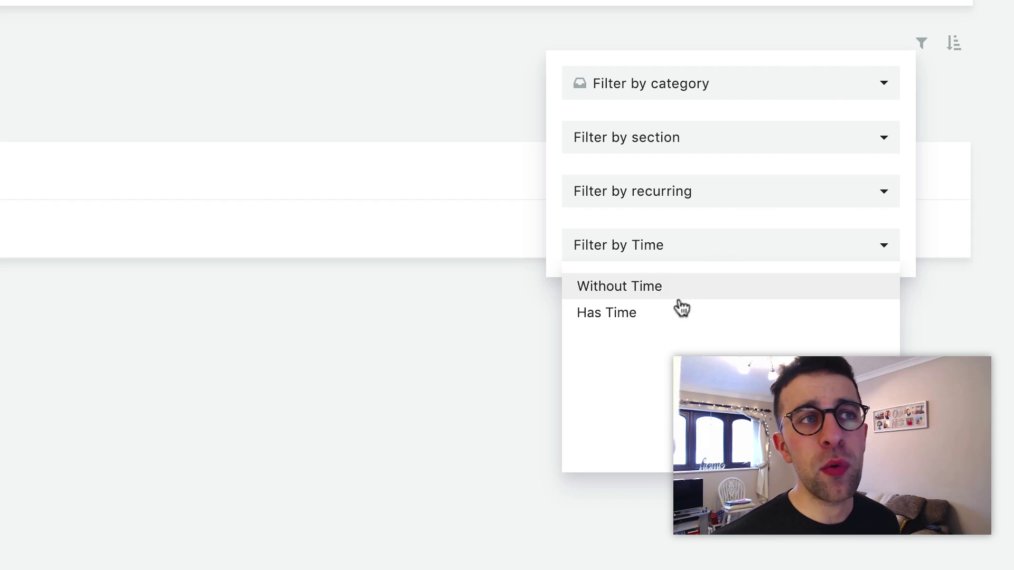
pyautogui.click(434, 353)
pyautogui.click(955, 43)
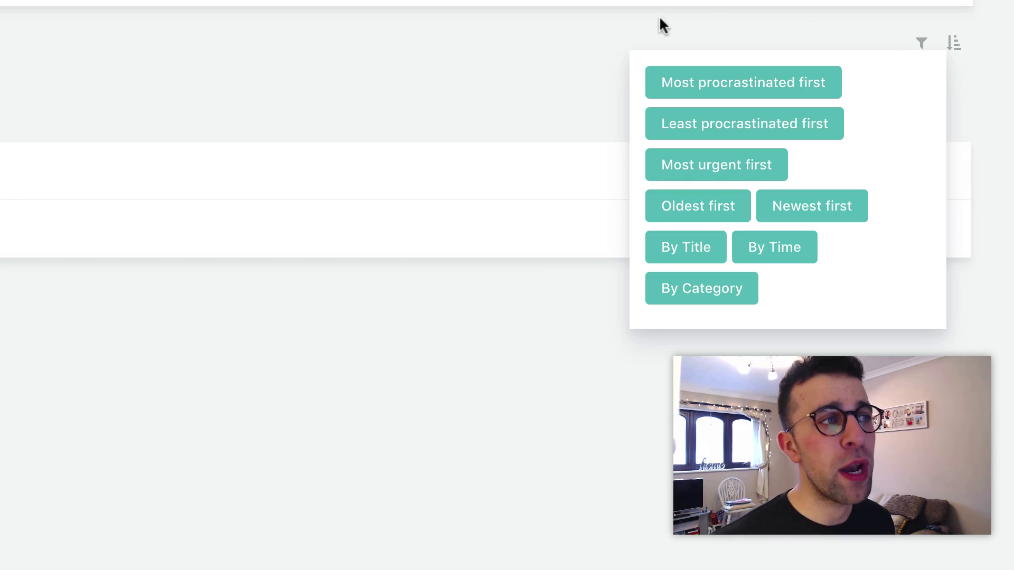
pyautogui.click(626, 40)
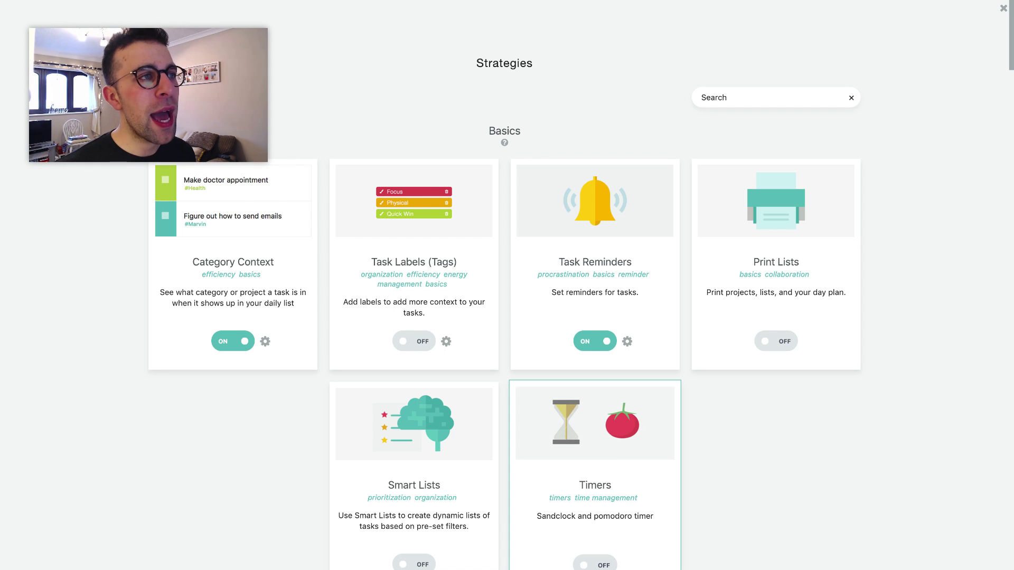
# Switch on the Timers and Task Labels strategies and close back to today's plan
pyautogui.click(588, 565)
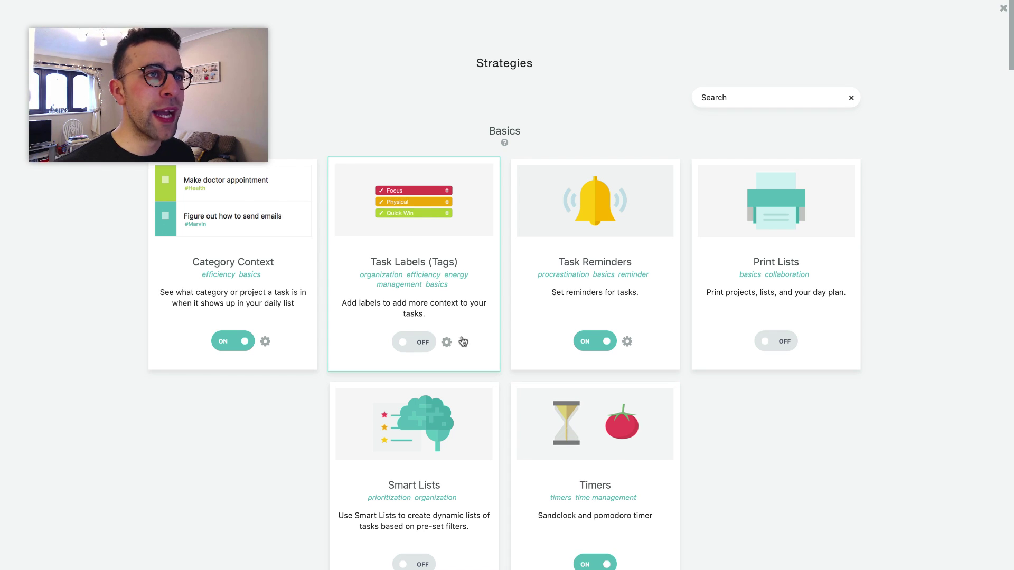
pyautogui.click(409, 345)
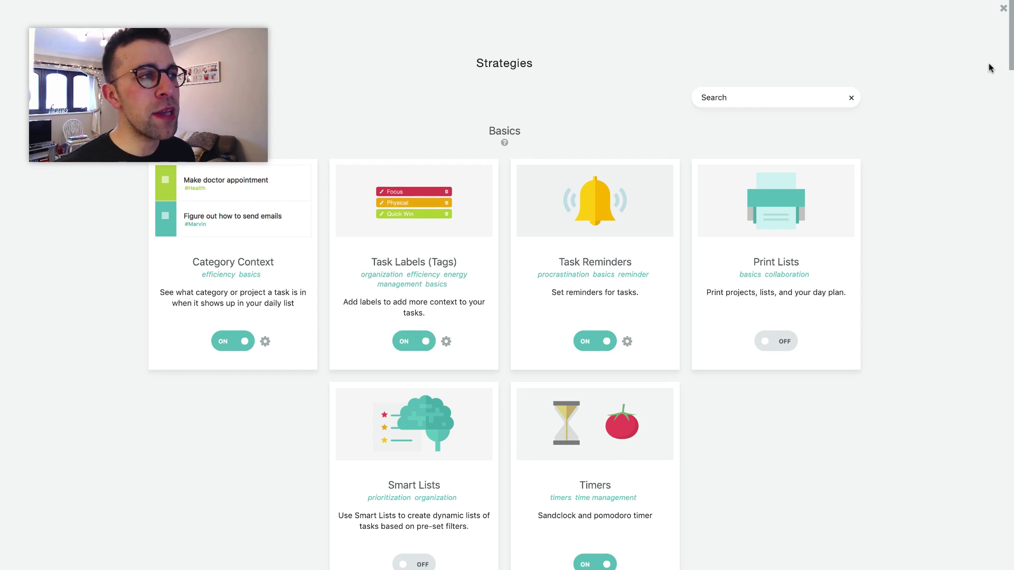
pyautogui.click(1002, 9)
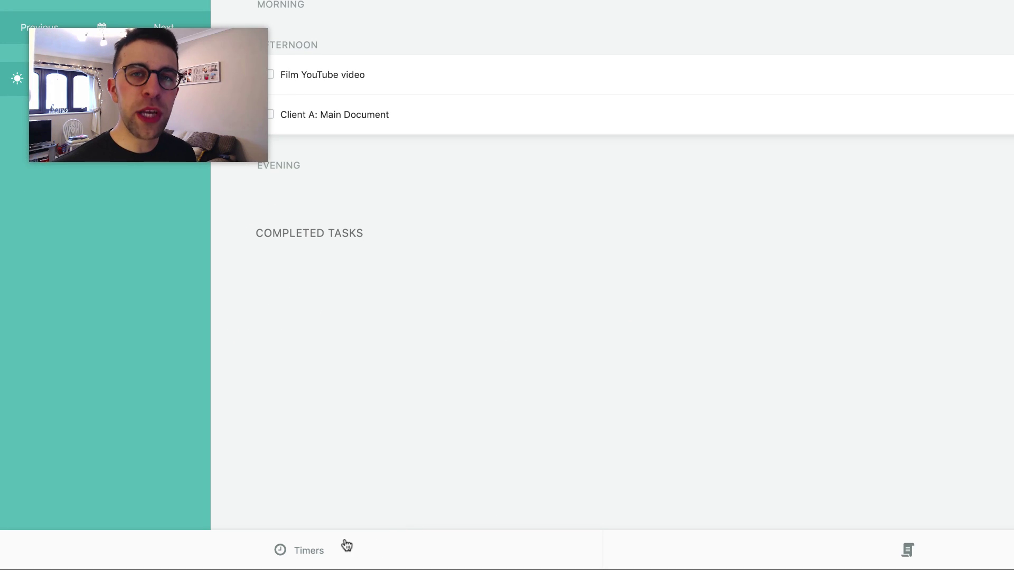
# Bring up the hourglass/pomodoro timer choice and dismiss it without picking one
pyautogui.click(346, 545)
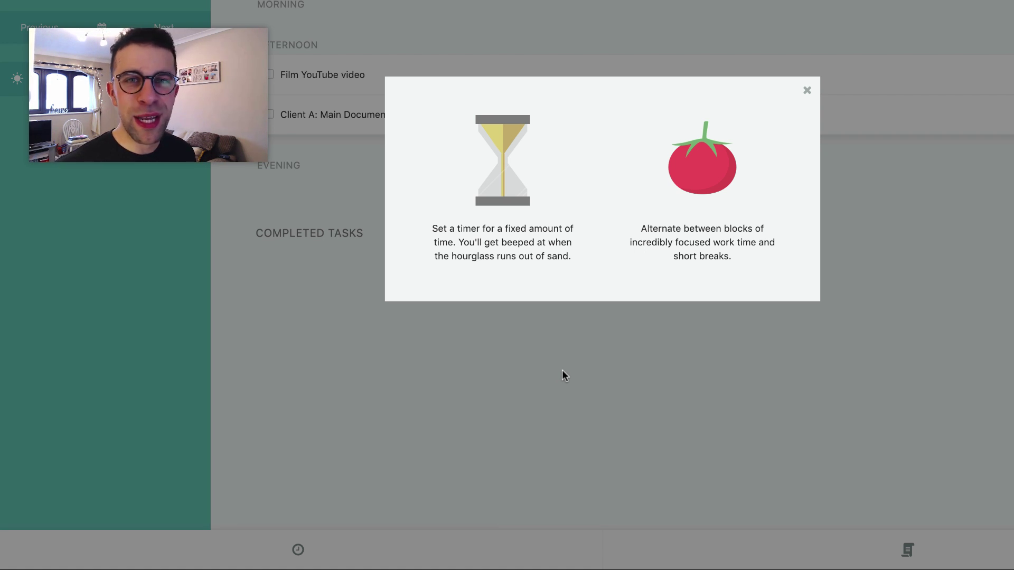
pyautogui.click(564, 389)
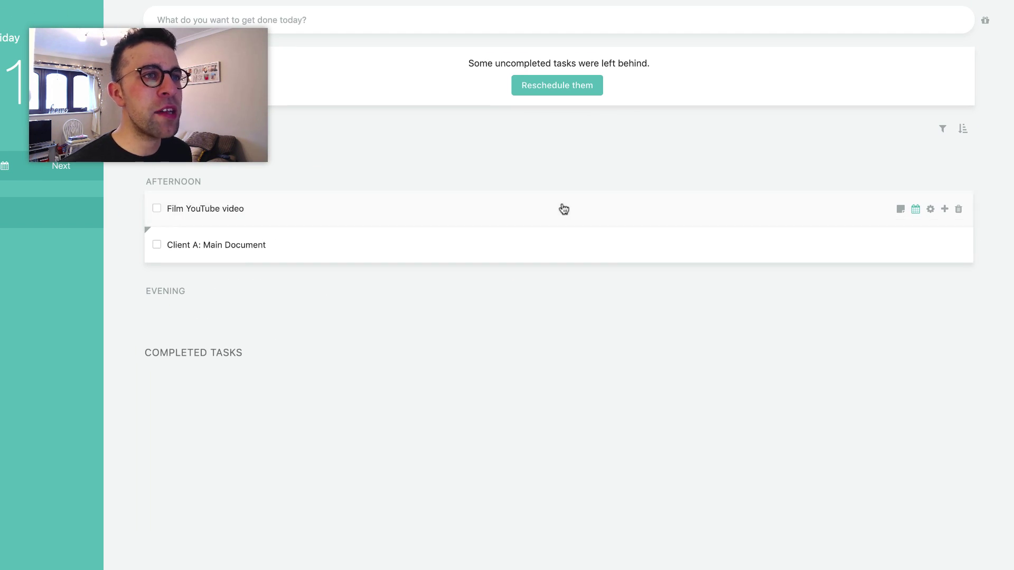
# Add the 'town' label to the Film YouTube video task
pyautogui.click(930, 209)
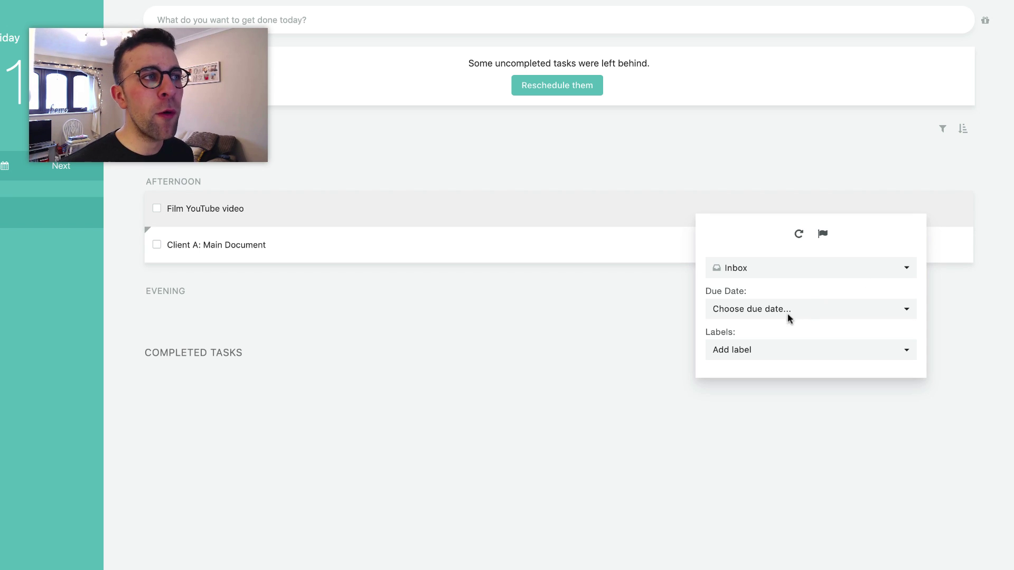
pyautogui.click(768, 354)
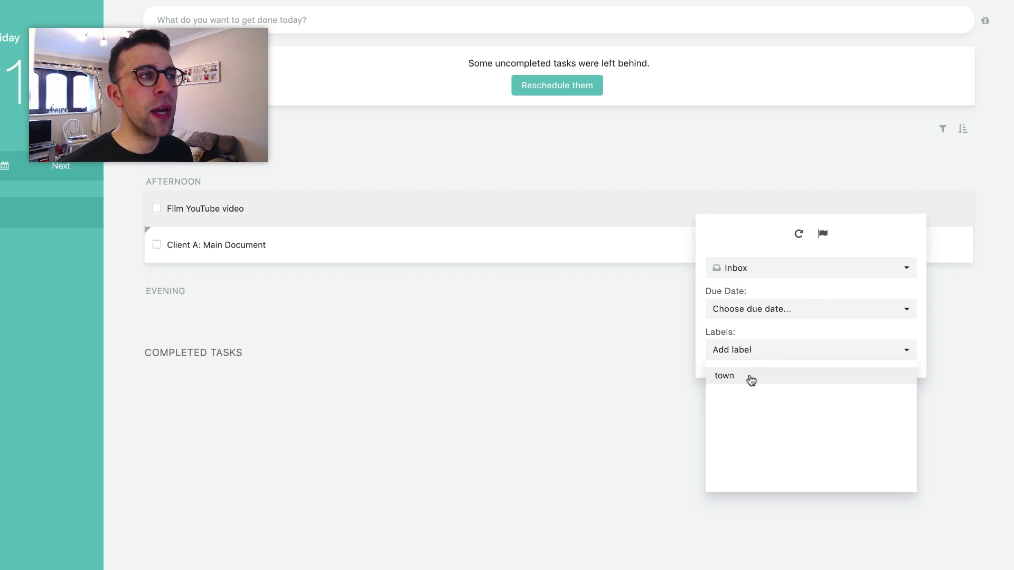
pyautogui.click(750, 378)
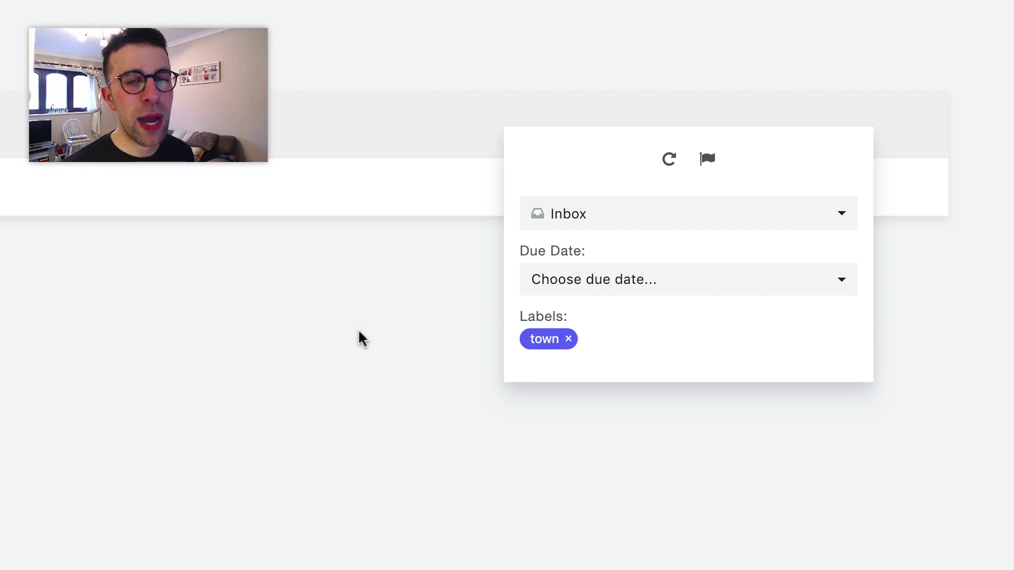
pyautogui.click(749, 276)
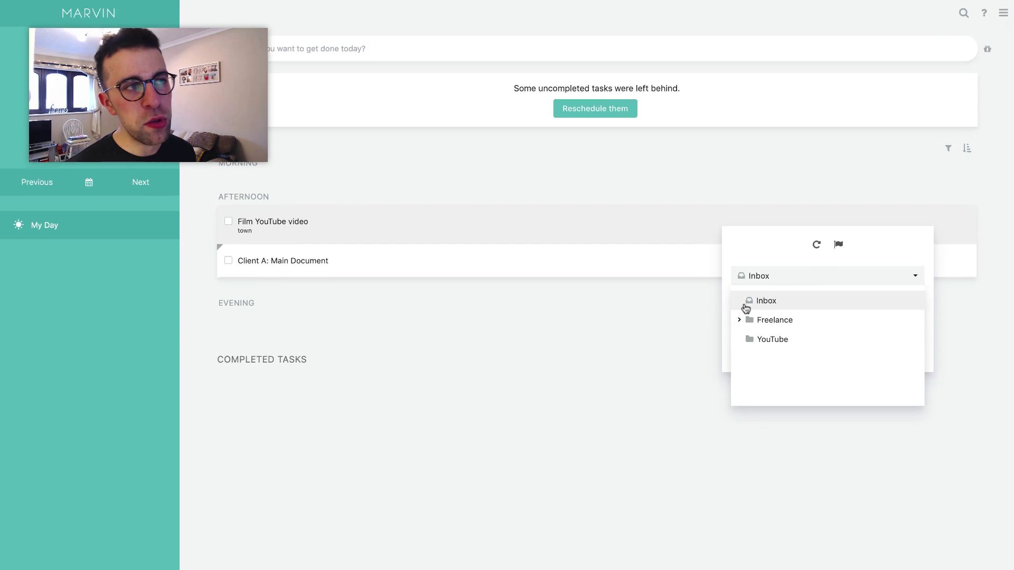
pyautogui.click(683, 342)
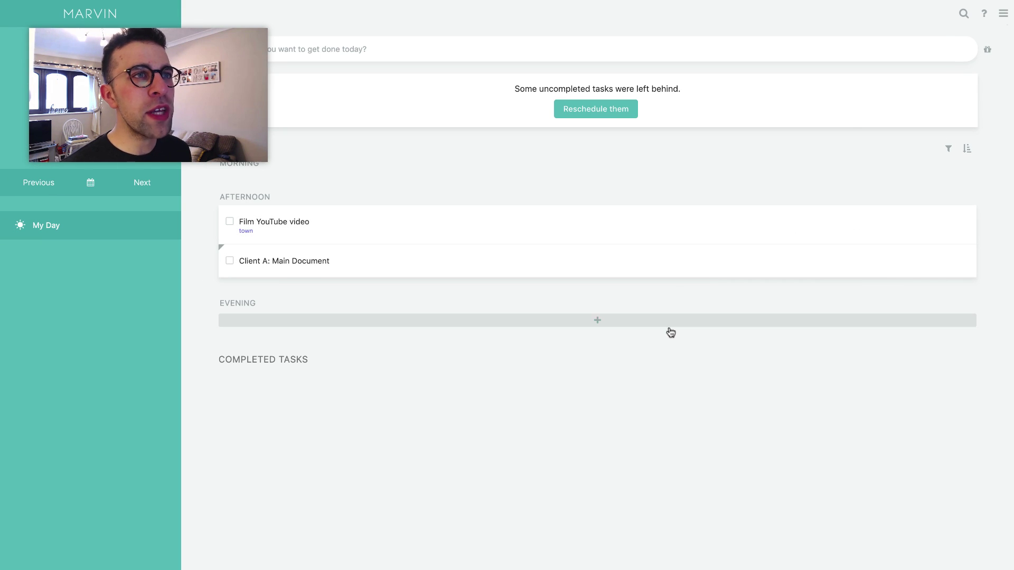
# Open the Strategies page and scroll down to the Notes section
pyautogui.click(1002, 16)
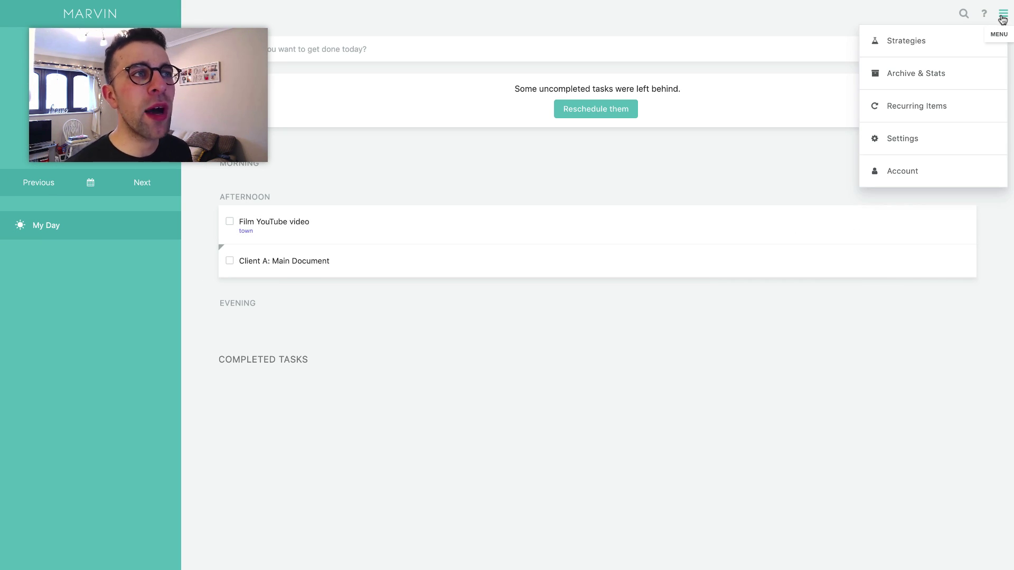
pyautogui.click(967, 40)
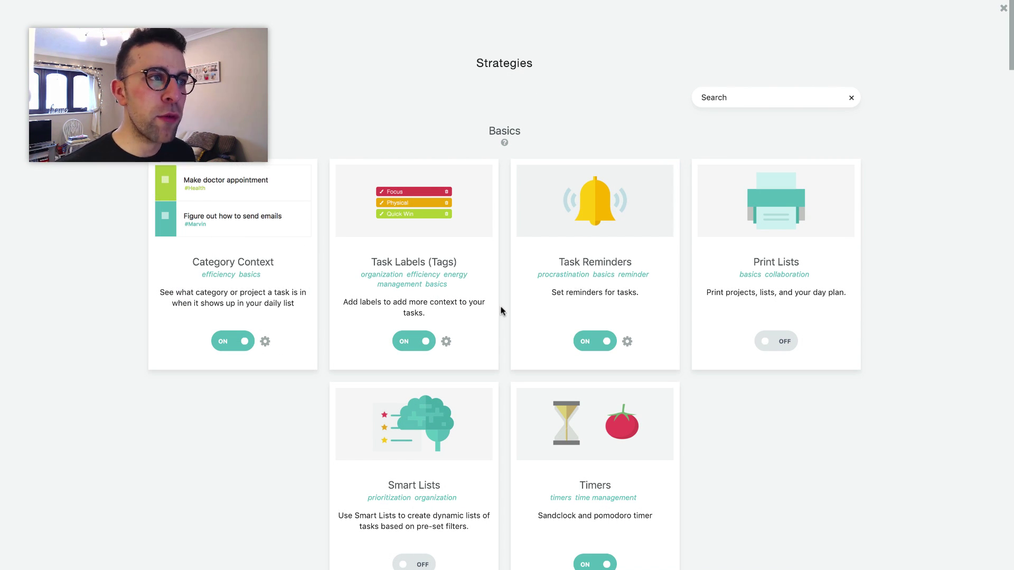
pyautogui.scroll(-6, 511, 309)
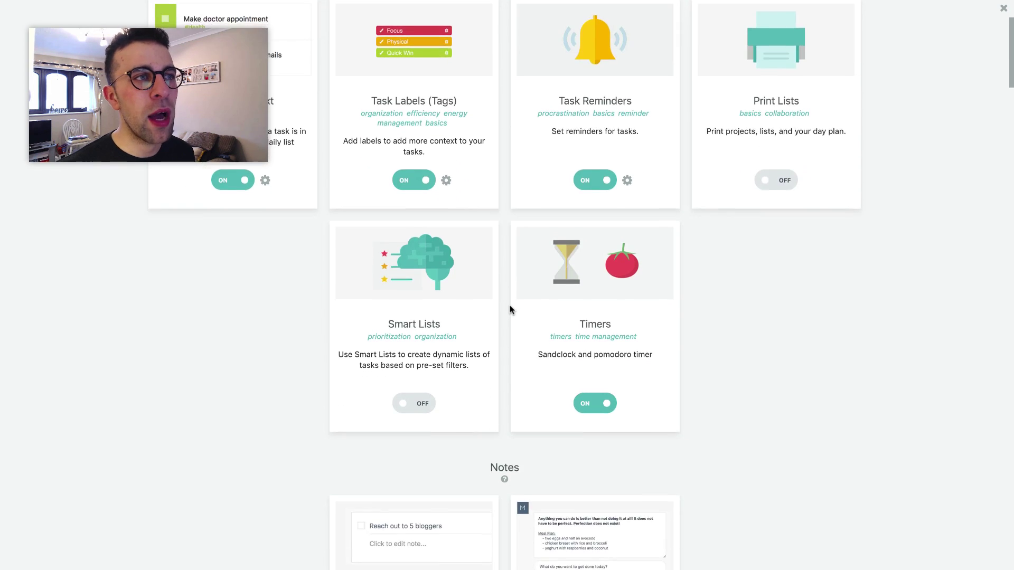
pyautogui.scroll(-3, 509, 310)
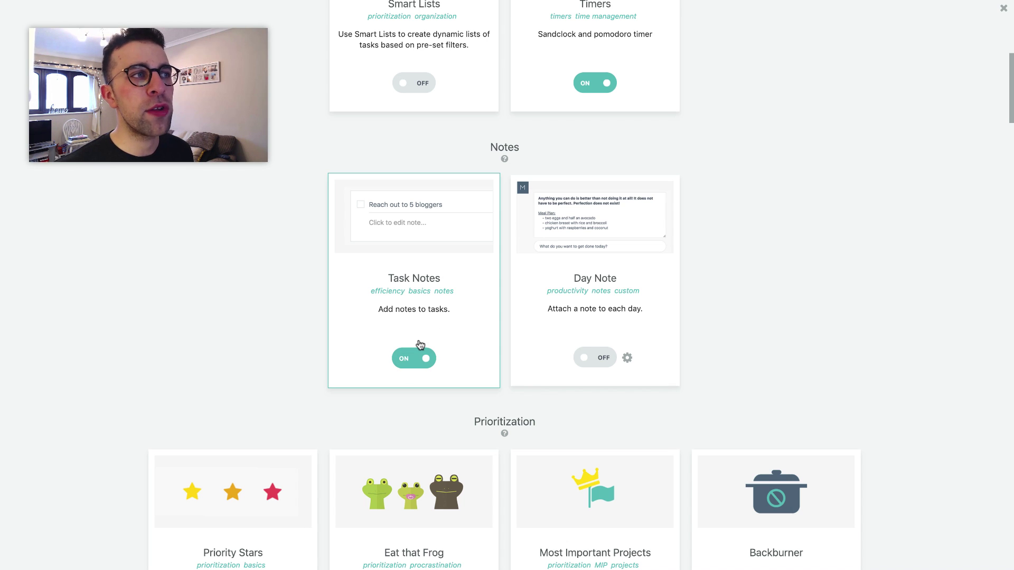
# Close Strategies and open an empty editable note under Film YouTube video
pyautogui.click(1004, 8)
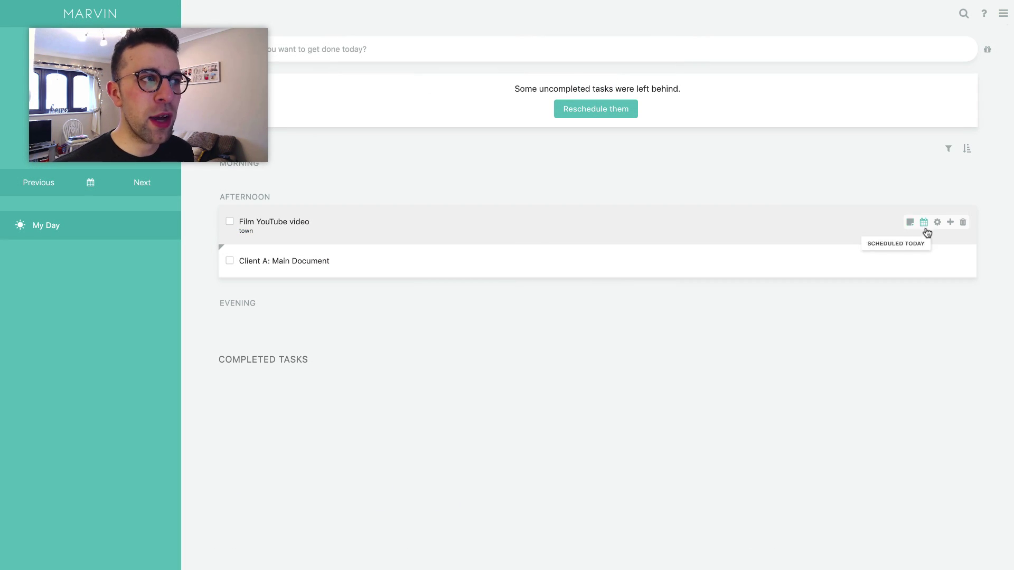
pyautogui.click(911, 224)
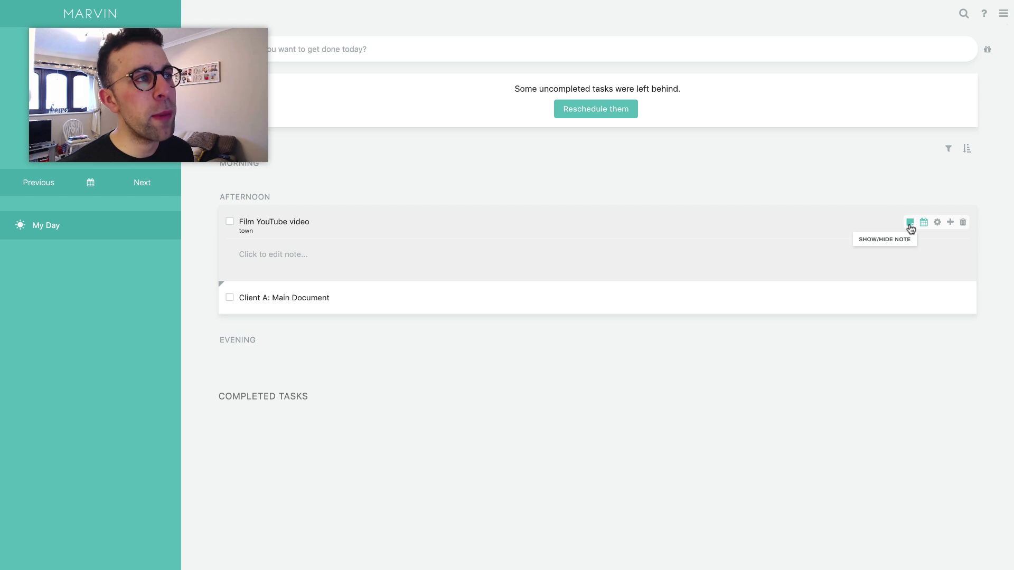
pyautogui.click(367, 254)
pyautogui.moveTo(240, 163)
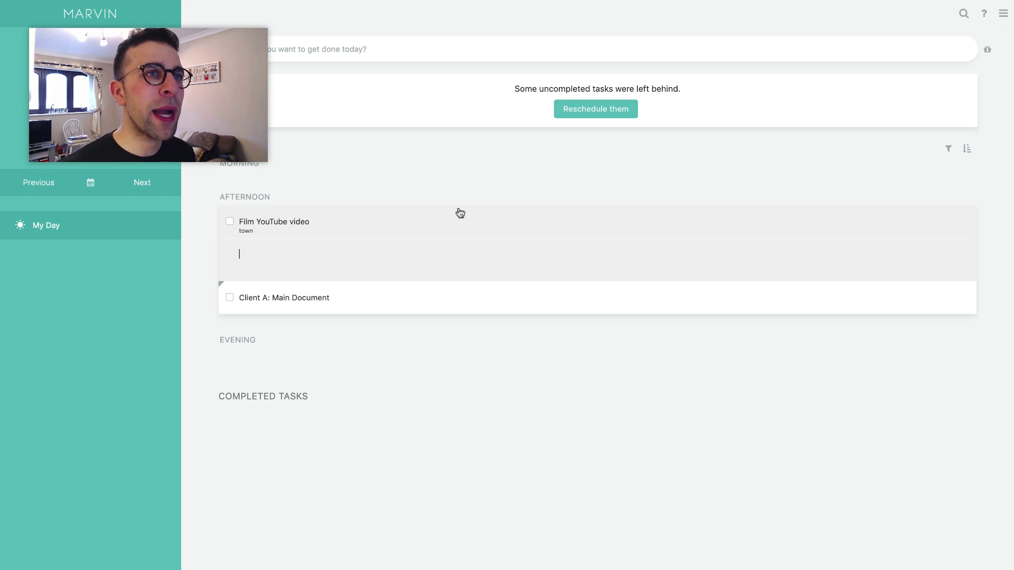
# Reopen the Strategies page and scroll down to the Prioritization section
pyautogui.click(1003, 13)
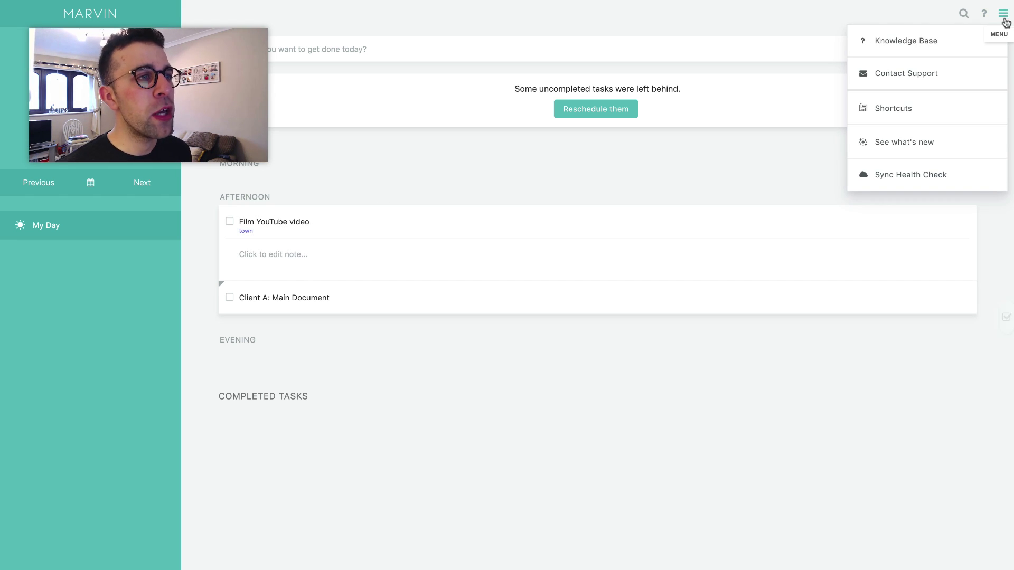
pyautogui.click(1004, 17)
pyautogui.click(925, 45)
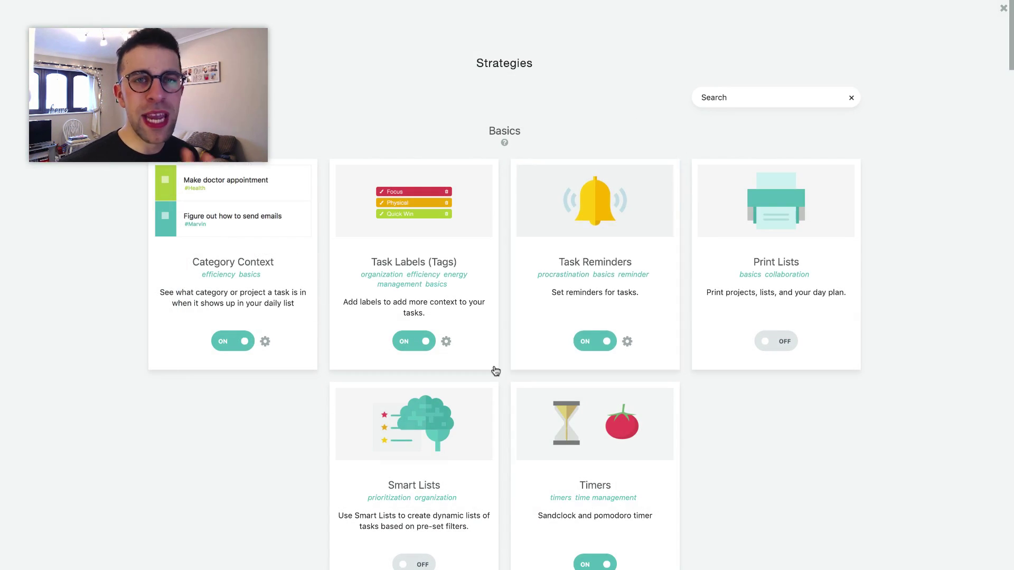
pyautogui.scroll(-7, 485, 399)
pyautogui.scroll(-5, 485, 399)
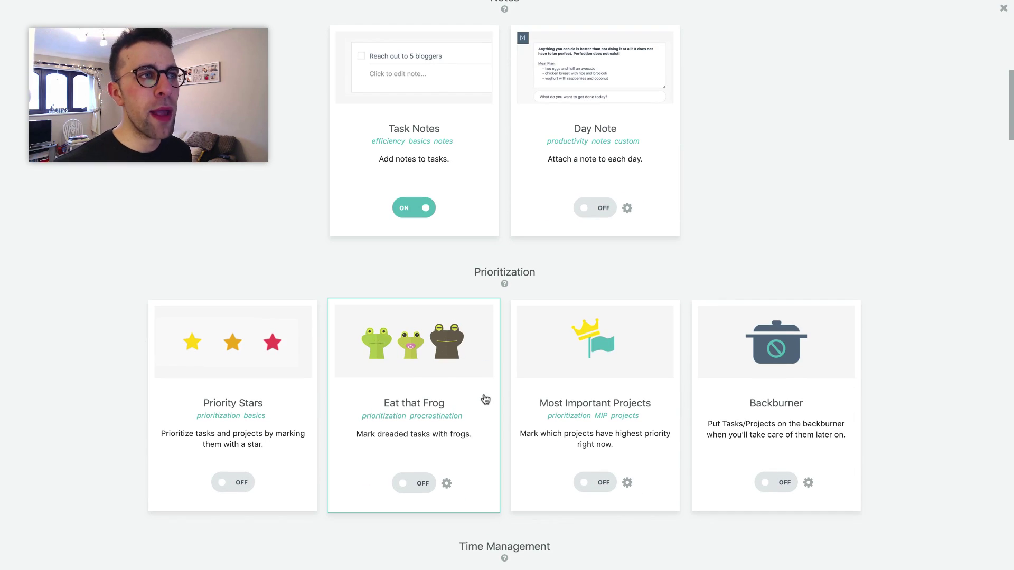
pyautogui.scroll(-2, 455, 421)
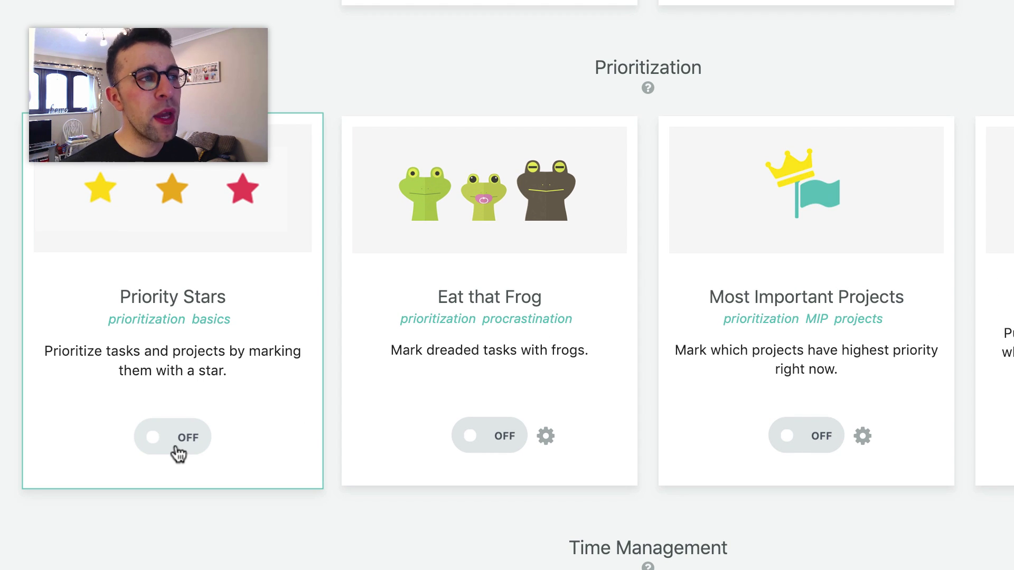
# Switch on Priority Stars and Eat that Frog, then zoom the page out
pyautogui.click(159, 446)
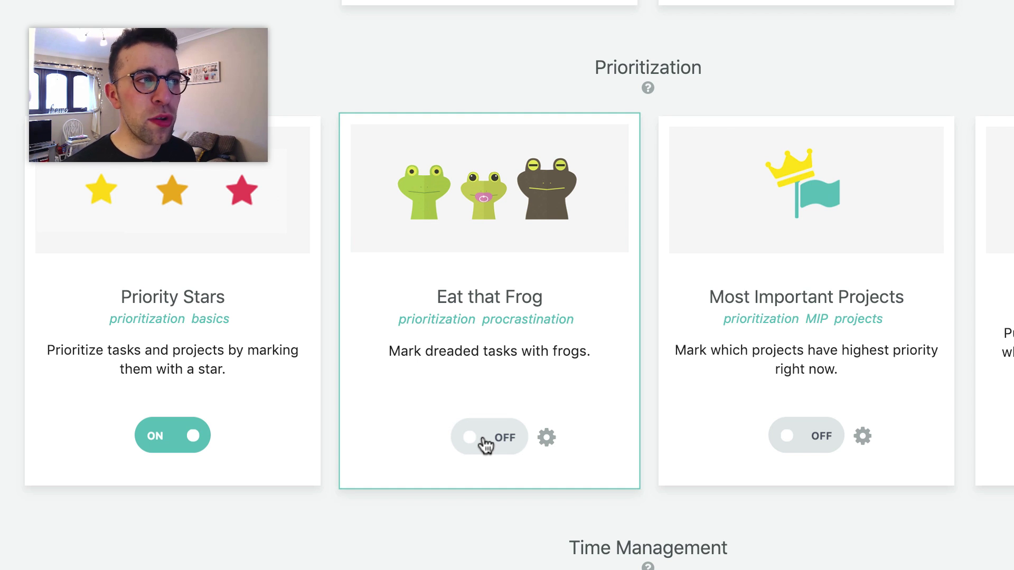
pyautogui.click(484, 445)
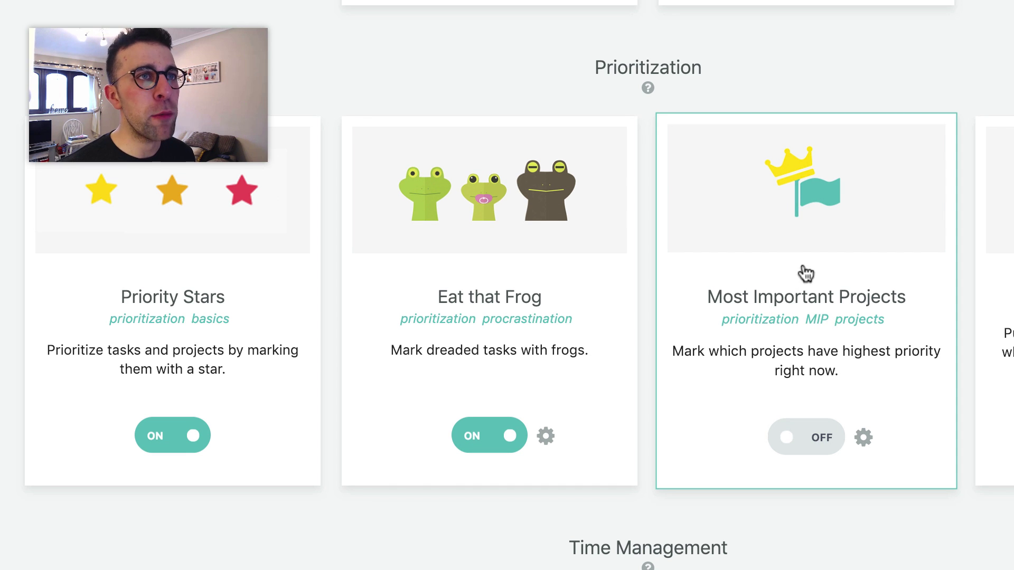
pyautogui.hotkey('ctrl', '-')
pyautogui.hotkey('ctrl', '-')
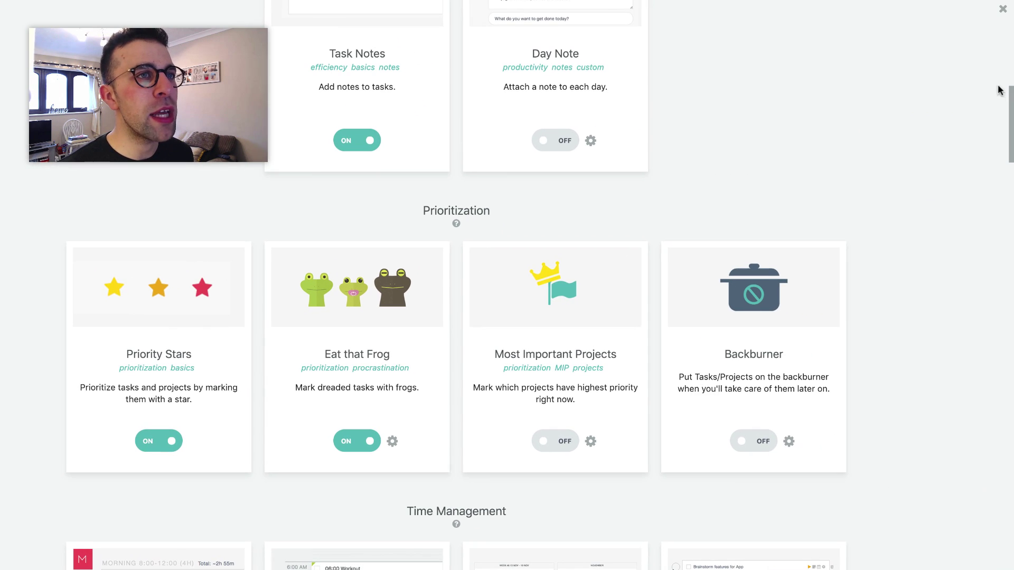
pyautogui.click(1002, 12)
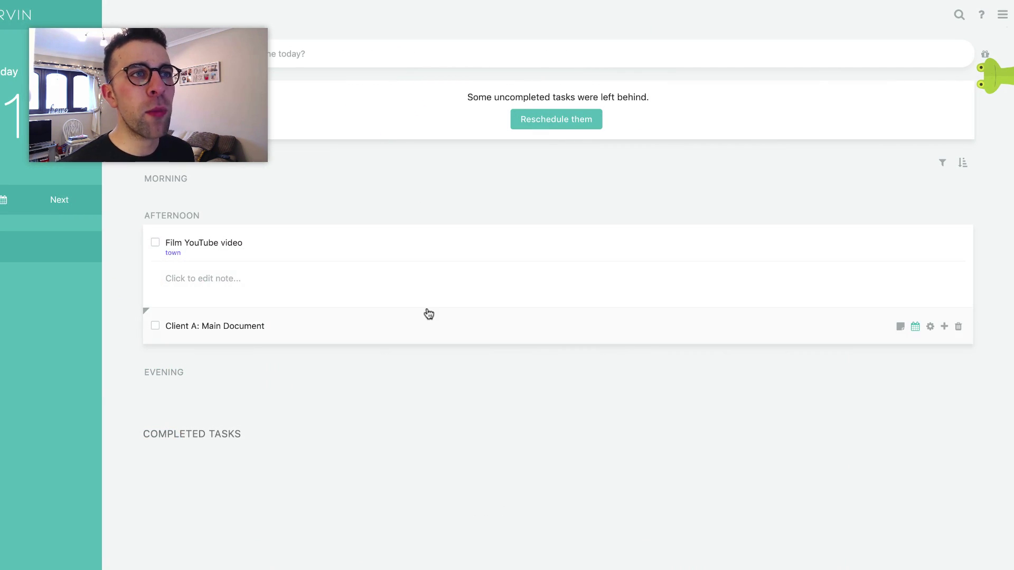
pyautogui.click(994, 79)
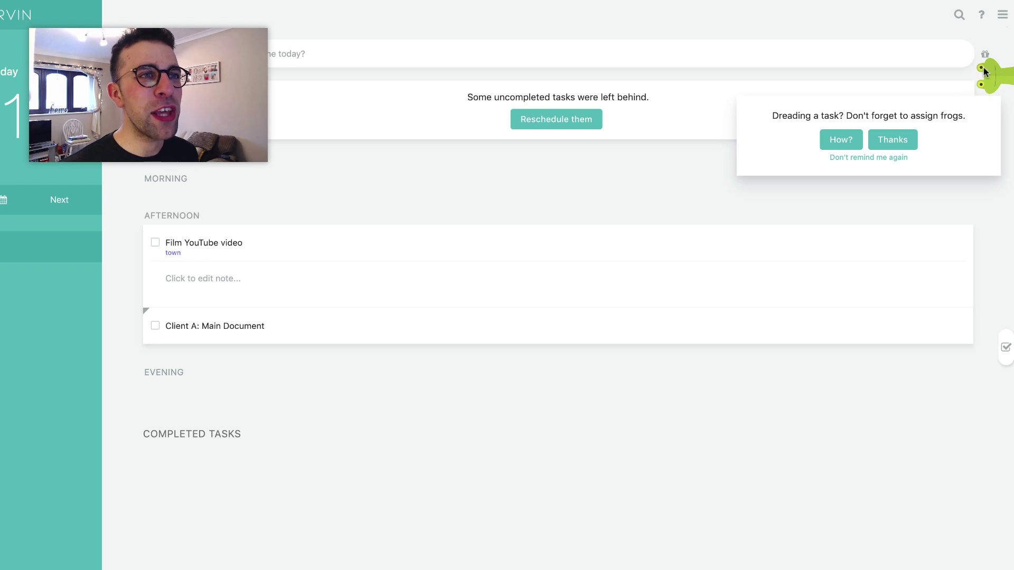
pyautogui.moveTo(554, 243)
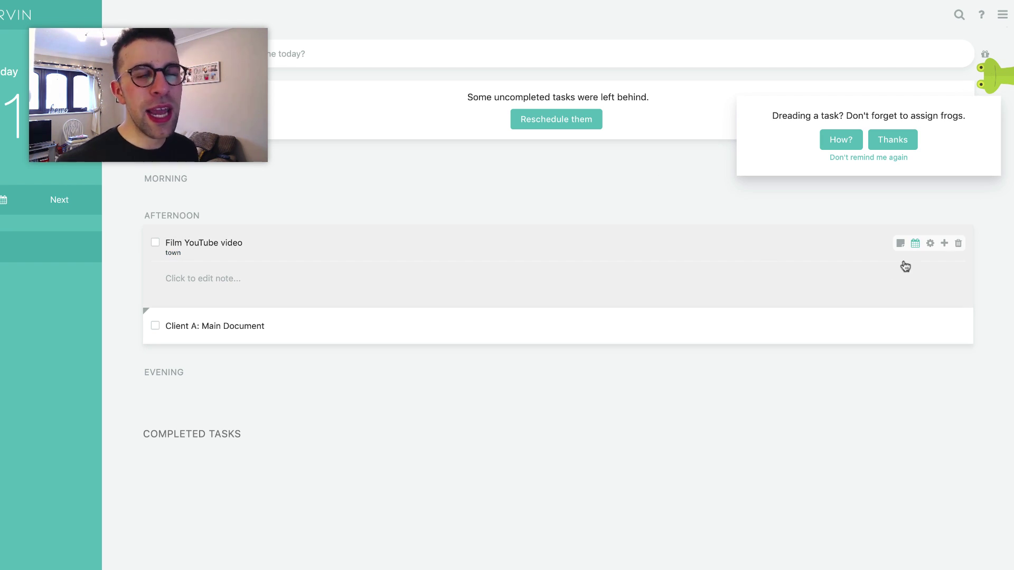
pyautogui.click(931, 245)
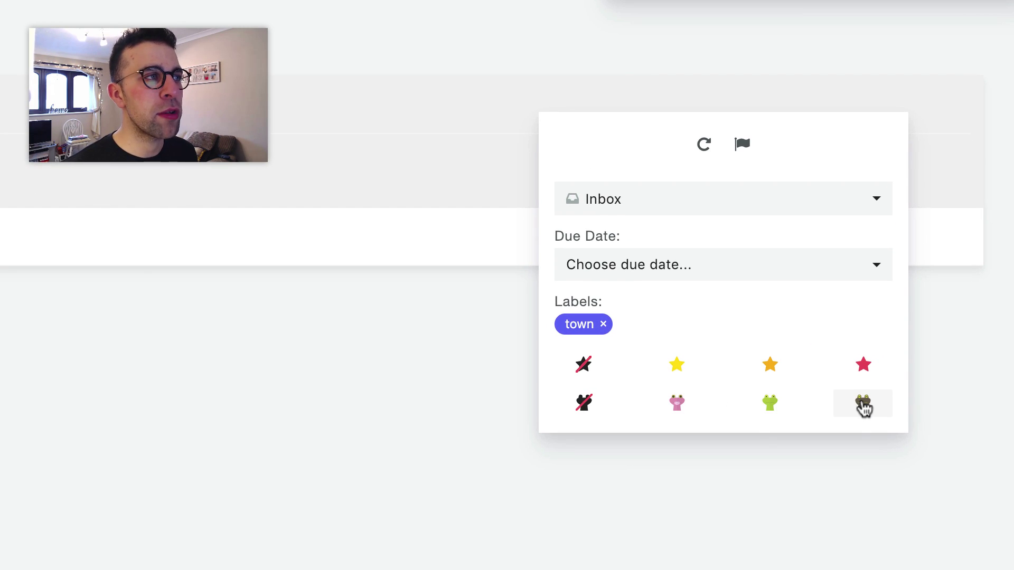
pyautogui.click(183, 366)
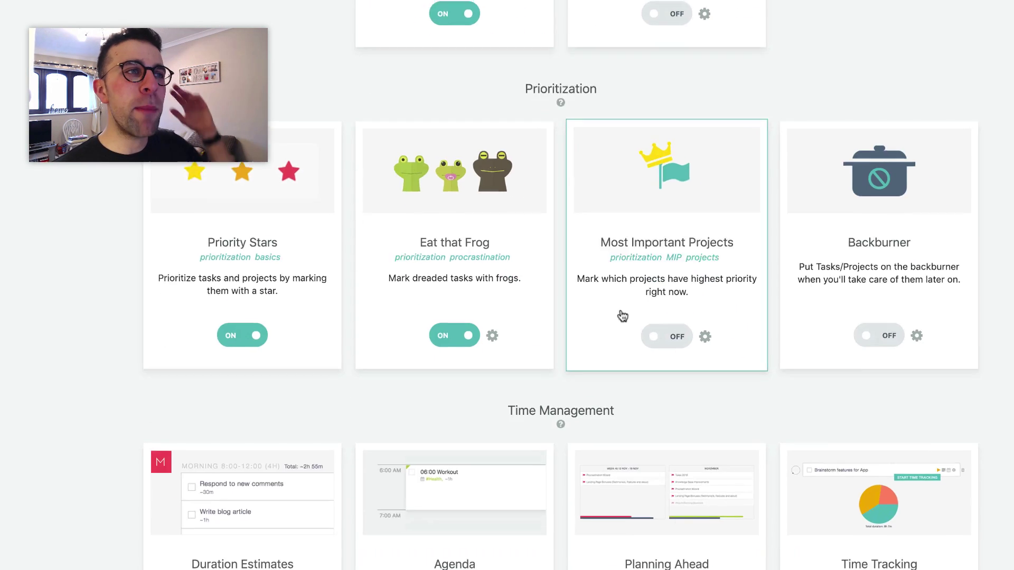
# Switch on the Duration Estimates, Agenda, Time Tracking and Week Scheduler strategies
pyautogui.scroll(-5, 610, 309)
pyautogui.scroll(-2, 610, 309)
pyautogui.scroll(-1, 610, 309)
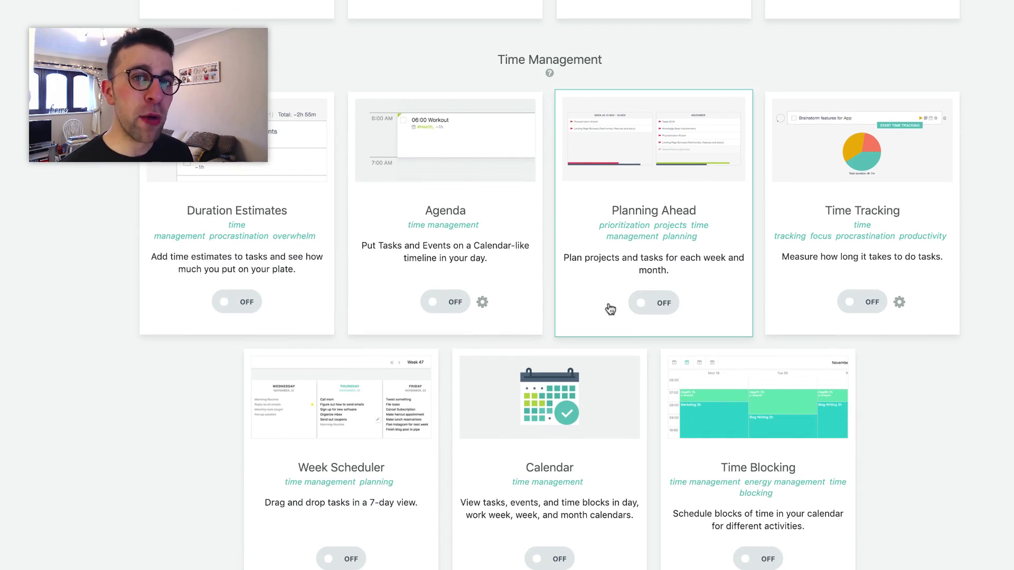
pyautogui.scroll(-3, 610, 309)
pyautogui.scroll(-1, 610, 309)
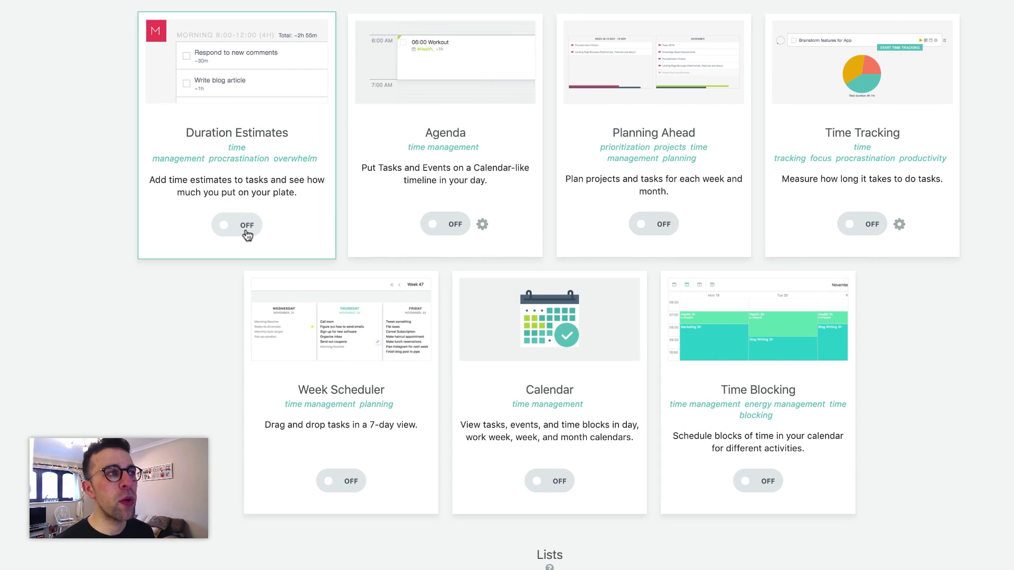
pyautogui.click(249, 233)
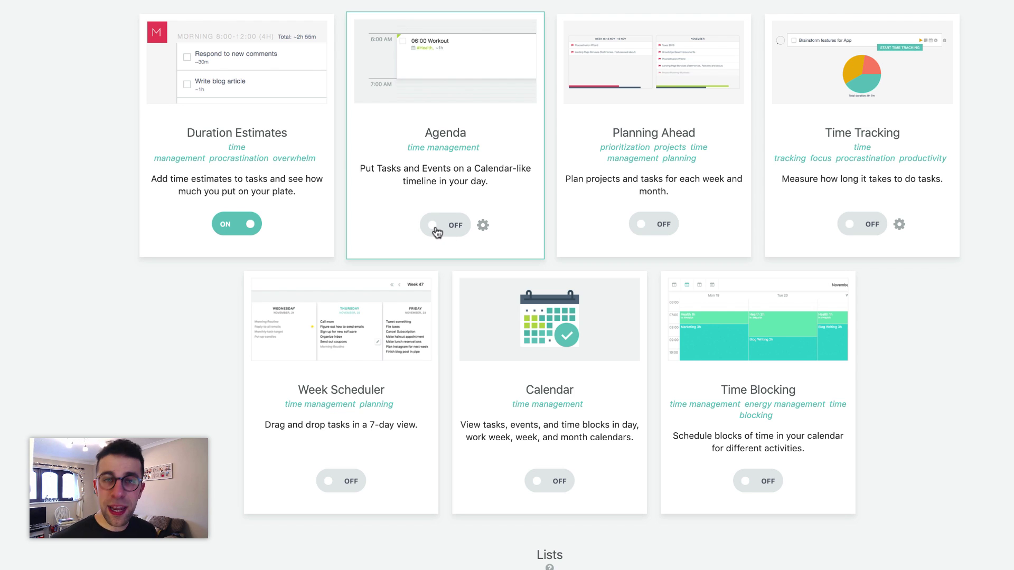
pyautogui.click(437, 232)
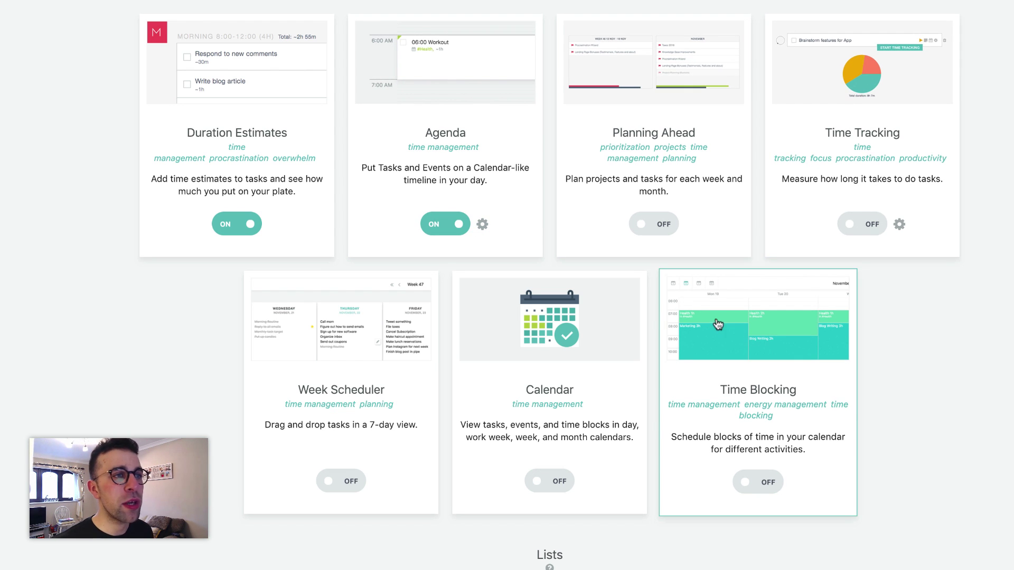
pyautogui.click(855, 228)
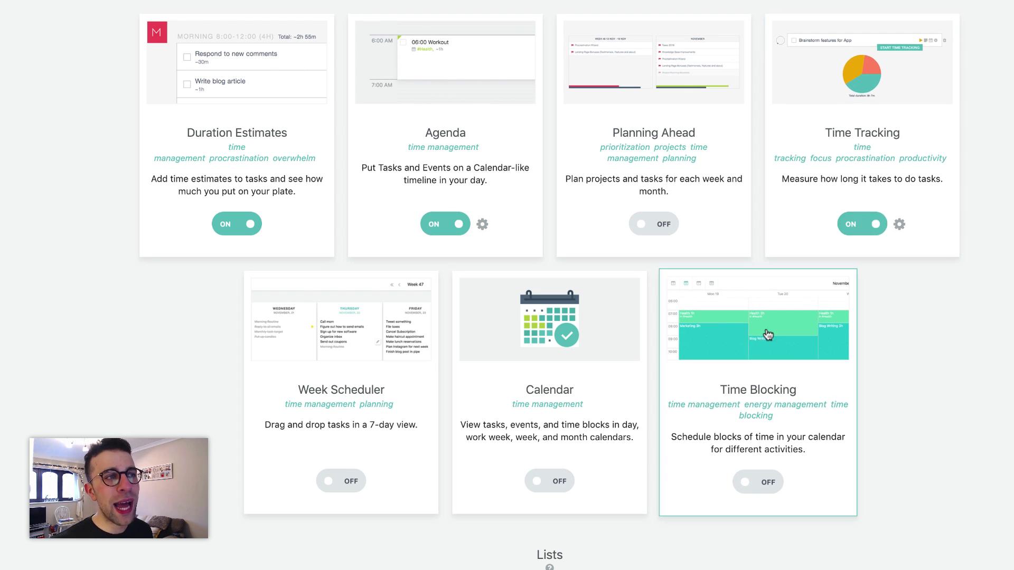
pyautogui.scroll(-3, 768, 336)
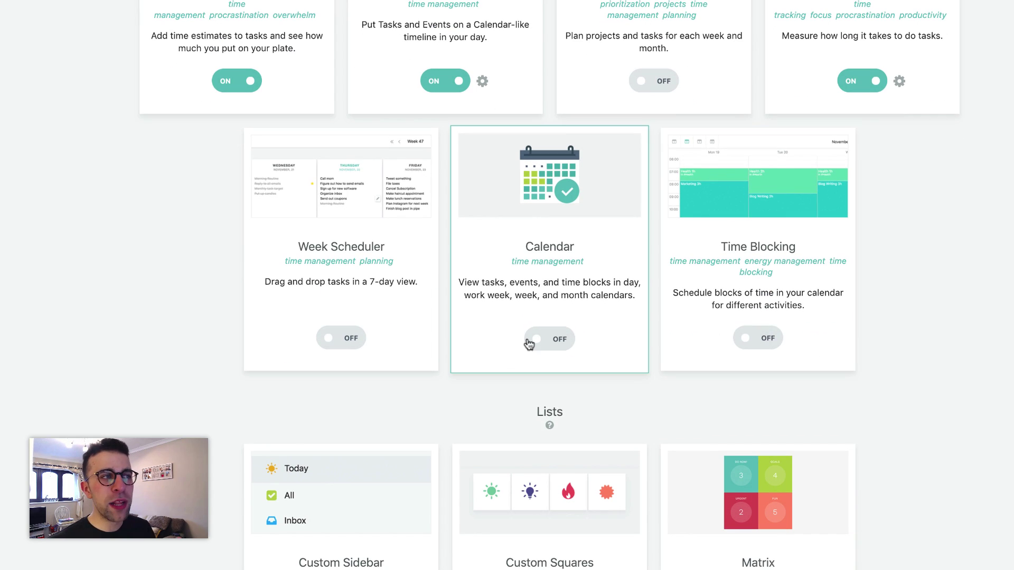
pyautogui.click(344, 342)
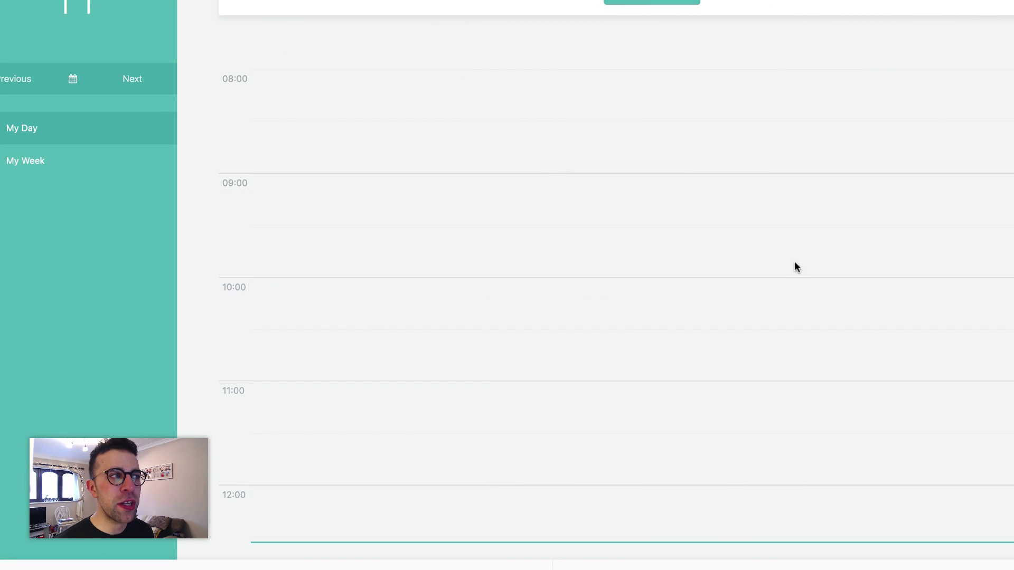
# Scroll the day timeline back to the top and switch to the My Week planner
pyautogui.scroll(-5, 797, 267)
pyautogui.scroll(-2, 724, 336)
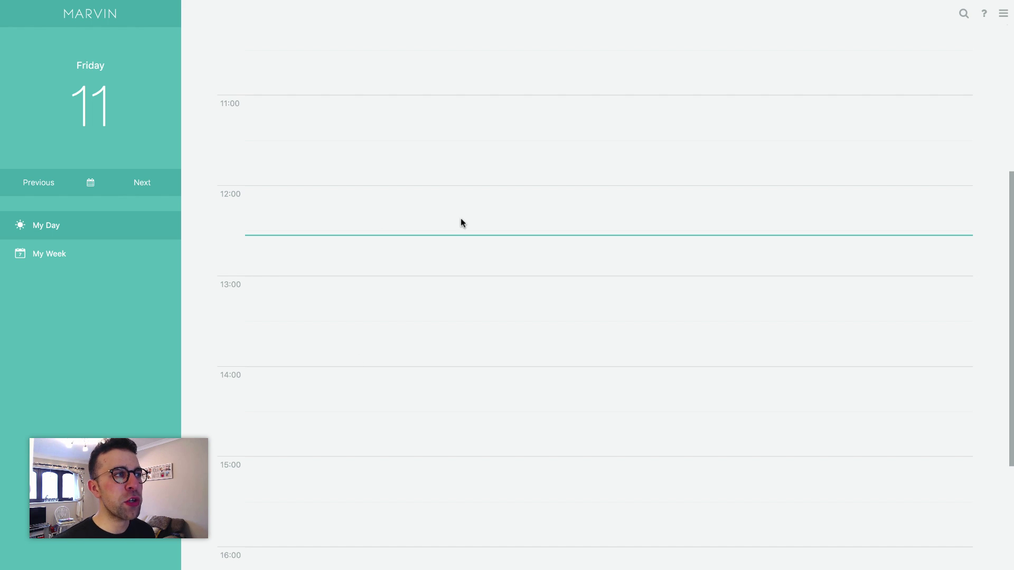
pyautogui.scroll(4, 461, 217)
pyautogui.scroll(3, 460, 218)
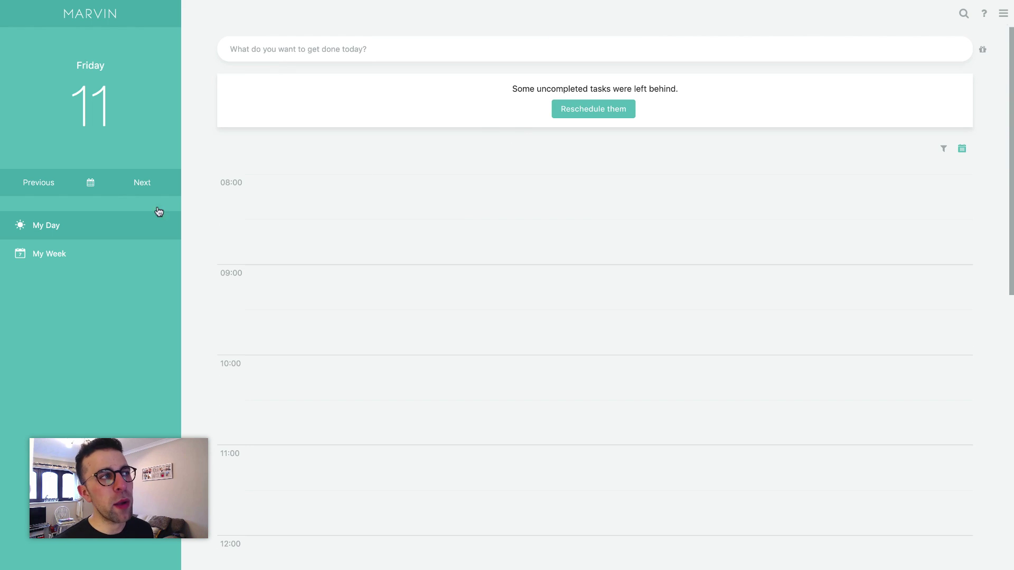
pyautogui.click(75, 256)
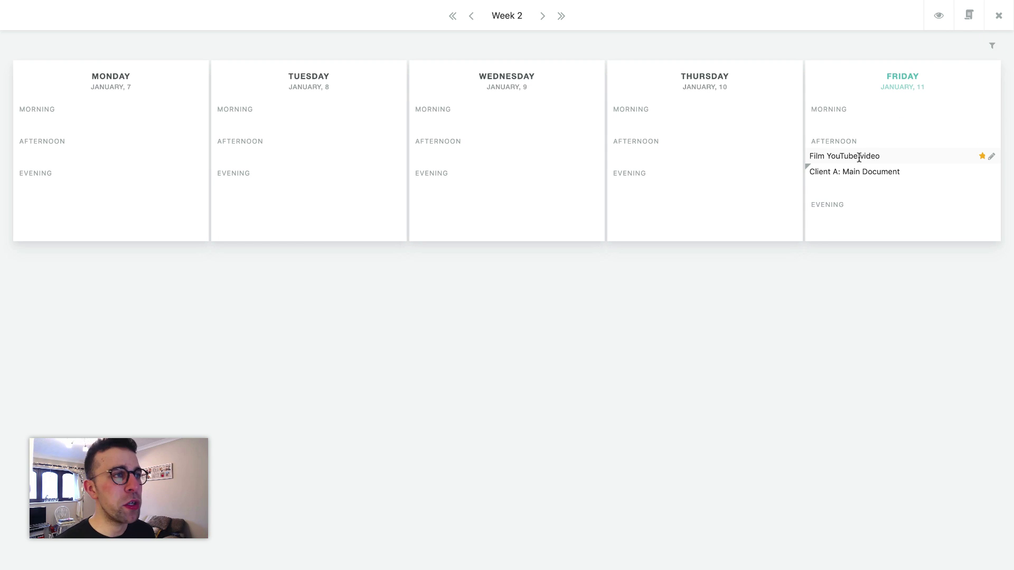
# Toggle between day and week views, then start and discard a 09:00 task block
pyautogui.click(997, 15)
pyautogui.click(96, 247)
pyautogui.click(998, 16)
pyautogui.click(302, 280)
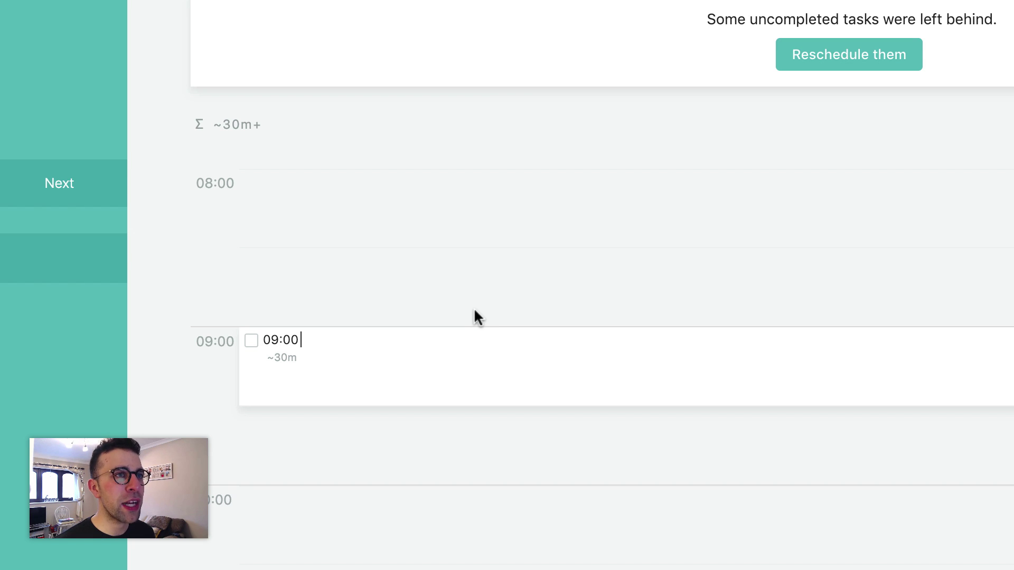
pyautogui.press('Escape')
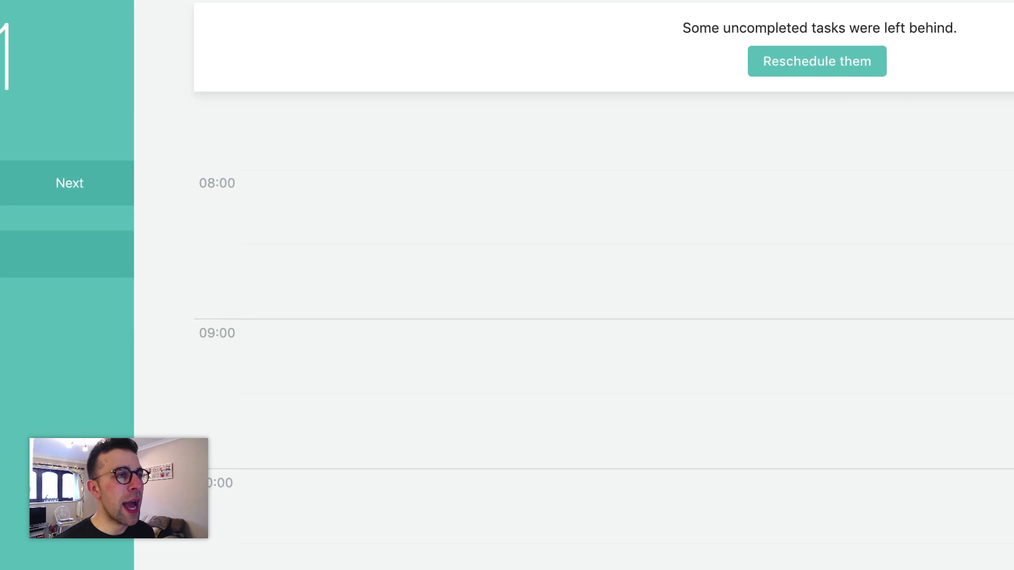
# Open the Strategies page and turn off the Agenda strategy
pyautogui.click(959, 35)
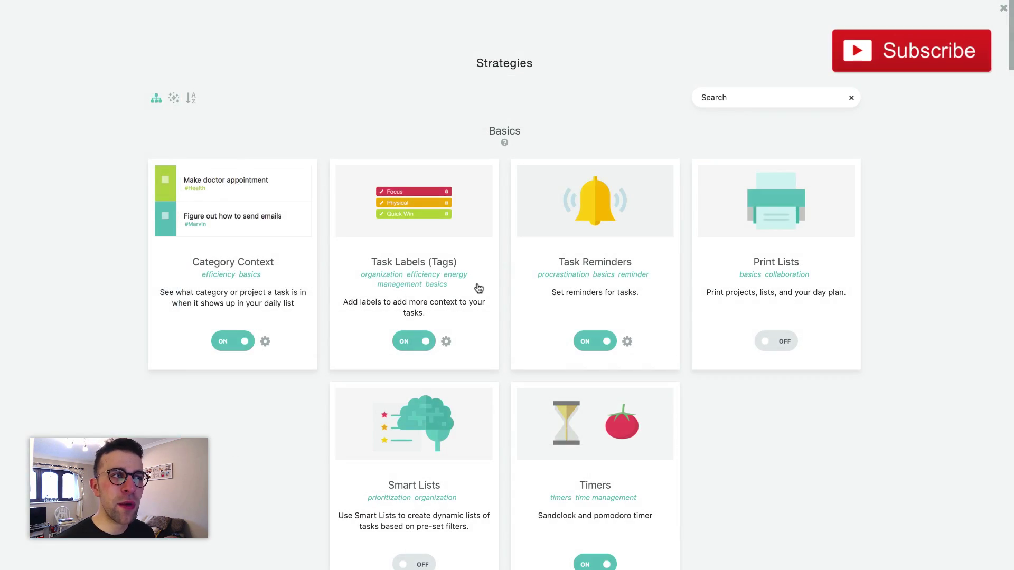
pyautogui.scroll(-5, 444, 358)
pyautogui.scroll(-8, 444, 358)
pyautogui.scroll(-4, 444, 358)
pyautogui.scroll(-3, 444, 359)
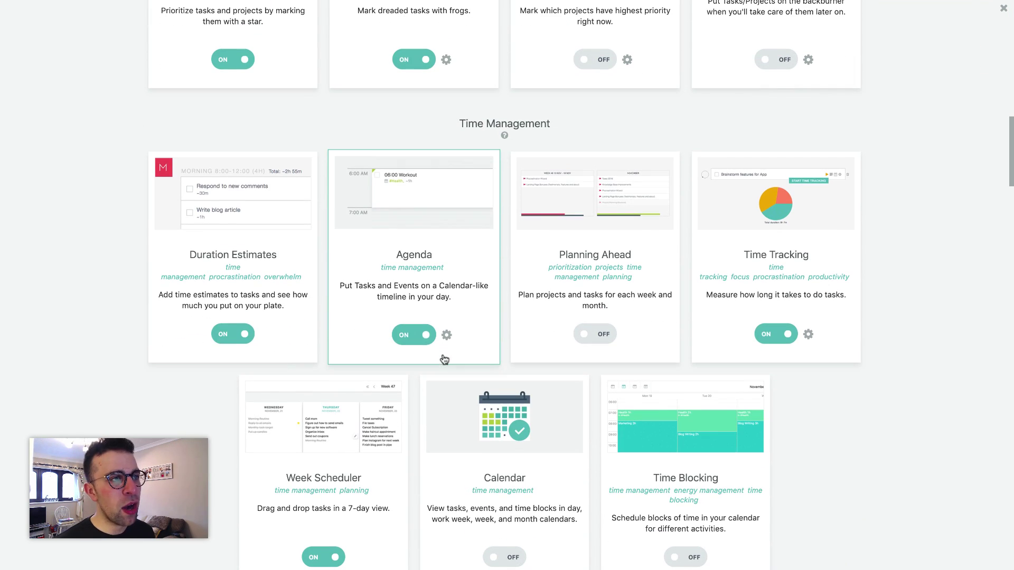
pyautogui.click(422, 338)
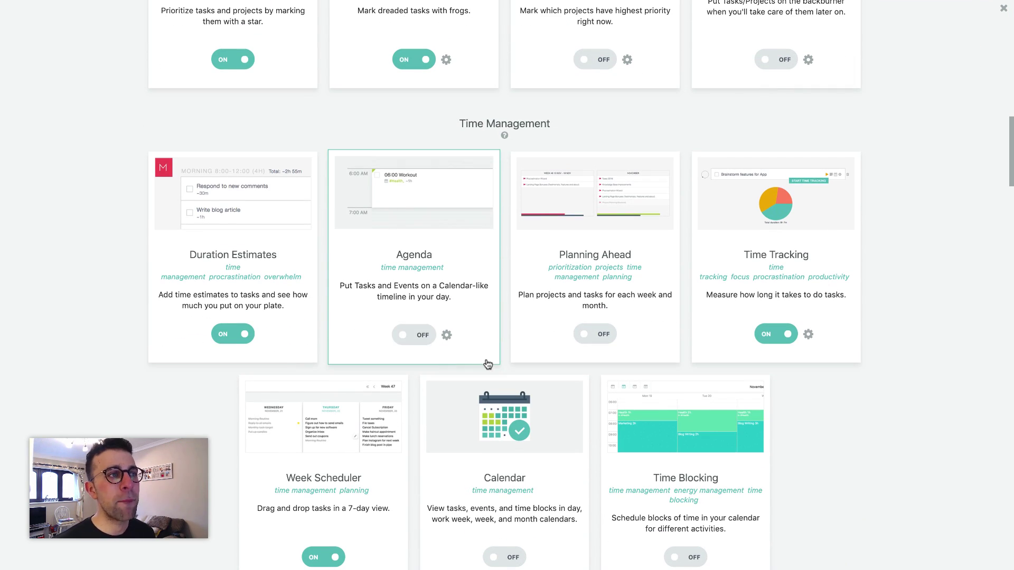
# Turn on the Custom Sidebar strategy and look at its settings
pyautogui.scroll(-2, 485, 364)
pyautogui.scroll(-2, 484, 365)
pyautogui.scroll(-4, 485, 363)
pyautogui.scroll(-2, 486, 365)
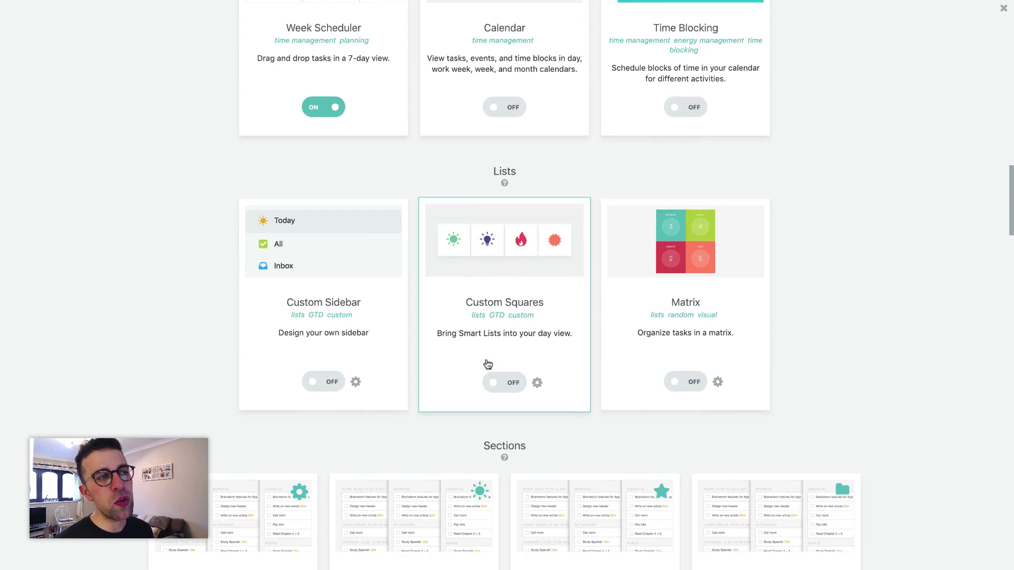
pyautogui.scroll(-1, 487, 365)
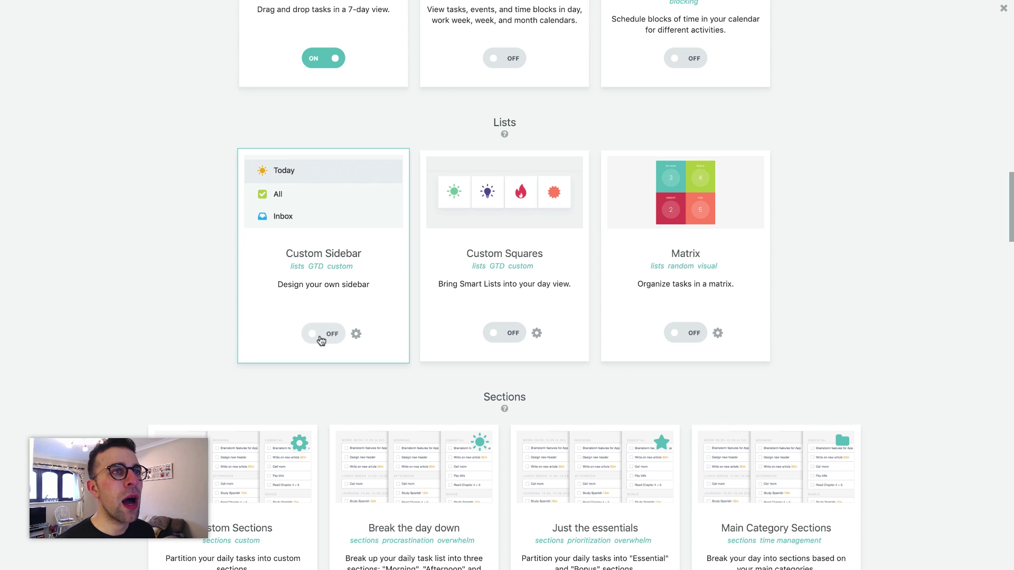
pyautogui.click(320, 338)
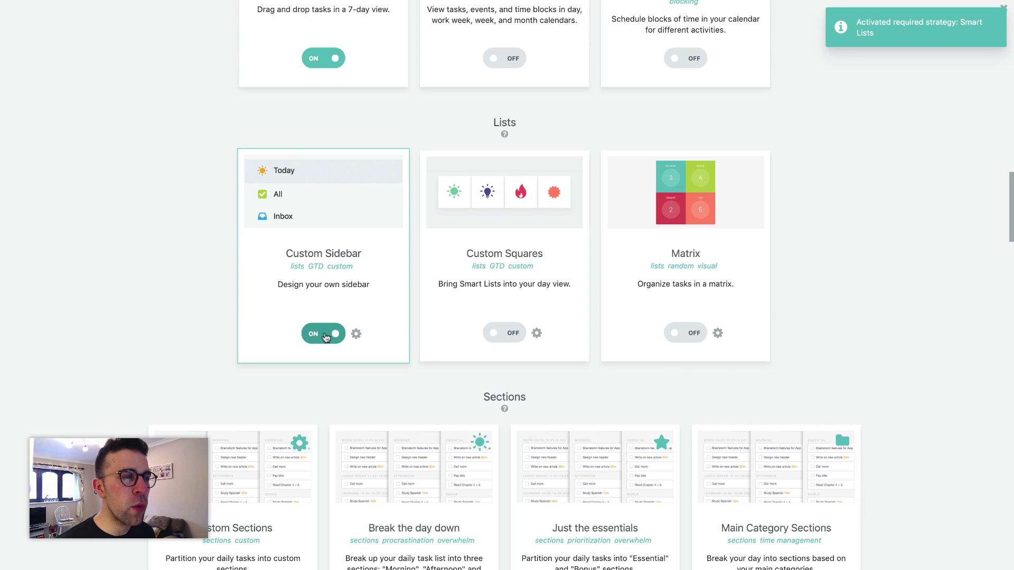
pyautogui.click(356, 334)
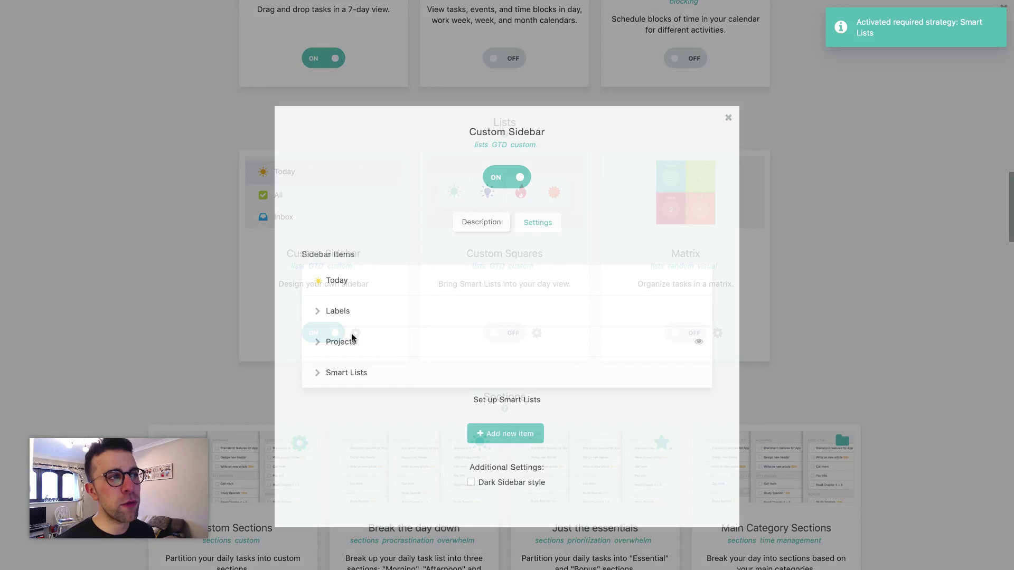
pyautogui.click(263, 338)
pyautogui.click(358, 335)
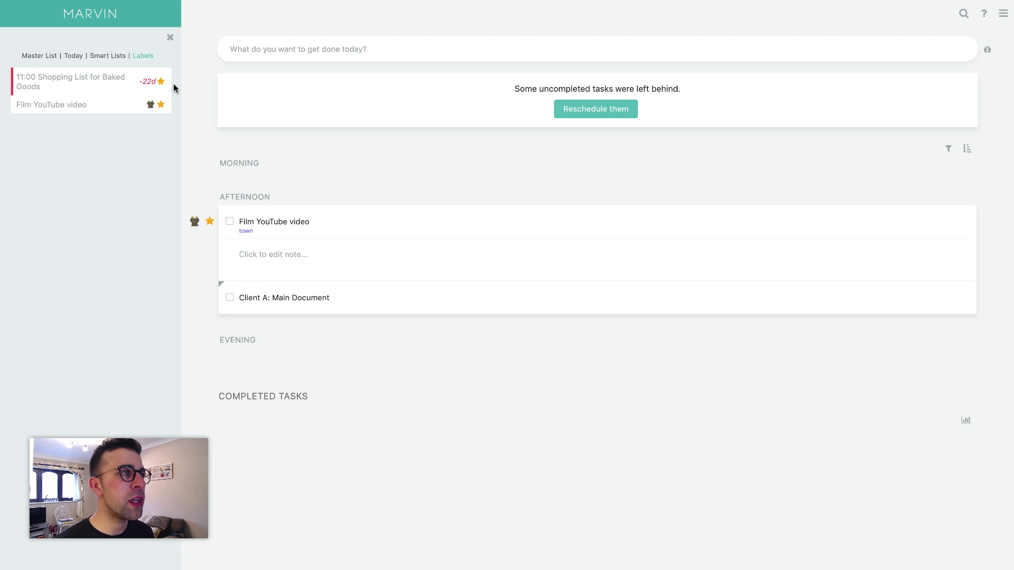
pyautogui.moveTo(108, 56)
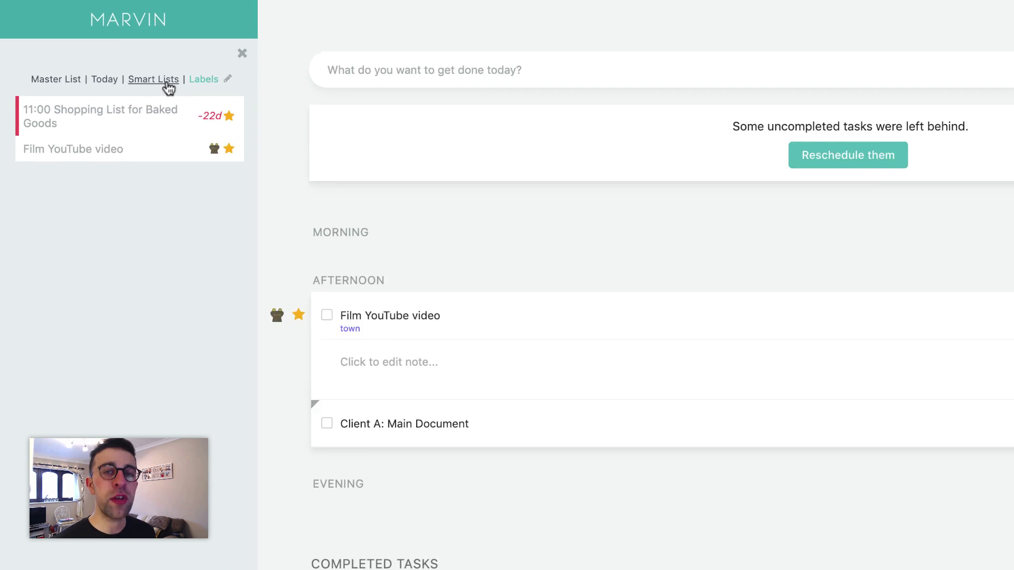
# Move Shopping List for Baked Goods into today's Afternoon and start its time tracker
pyautogui.click(111, 57)
pyautogui.click(127, 99)
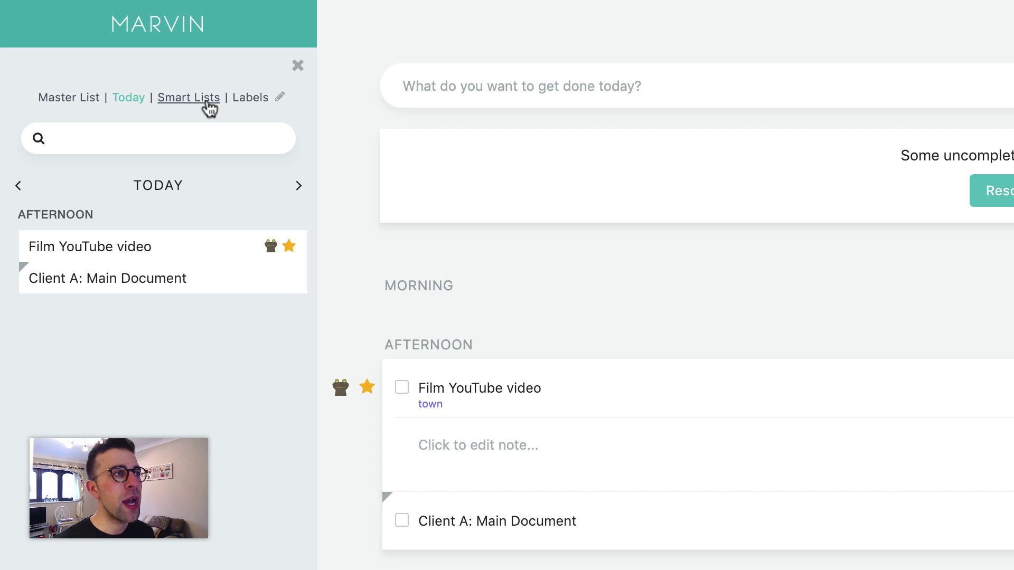
pyautogui.click(259, 98)
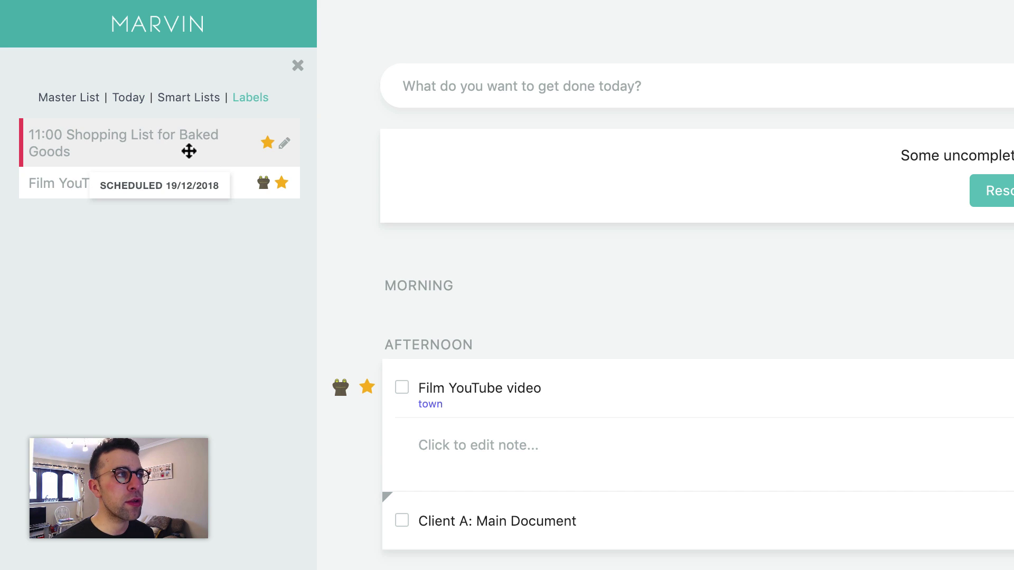
pyautogui.moveTo(187, 151)
pyautogui.mouseDown()
pyautogui.moveTo(750, 539)
pyautogui.moveTo(670, 417)
pyautogui.mouseUp()
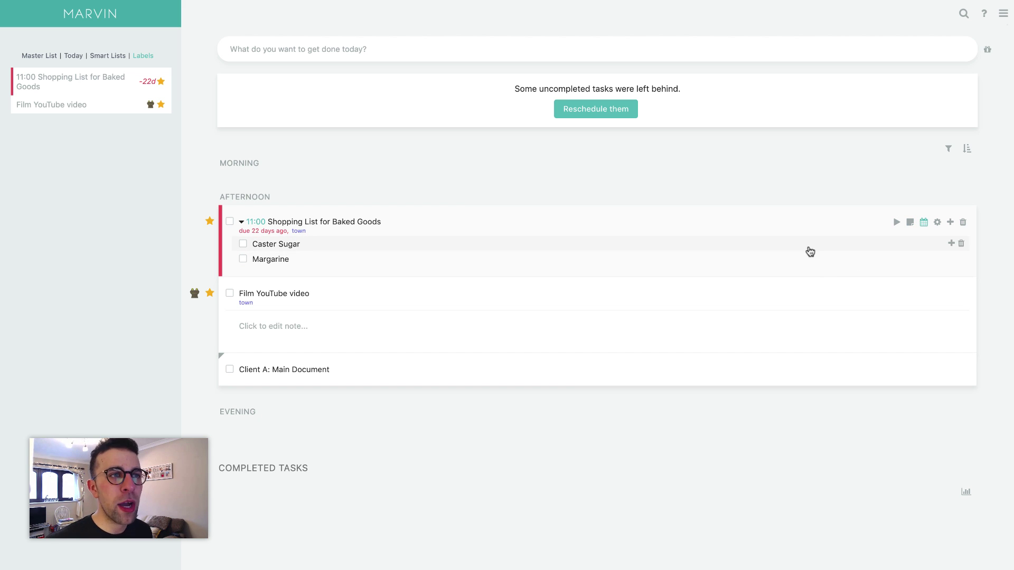
pyautogui.click(897, 223)
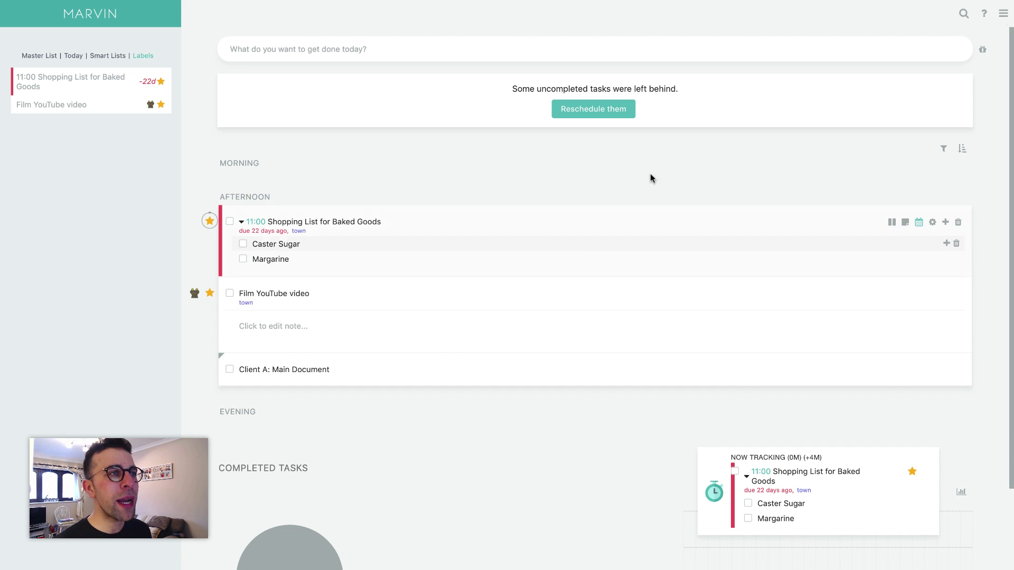
pyautogui.click(1002, 13)
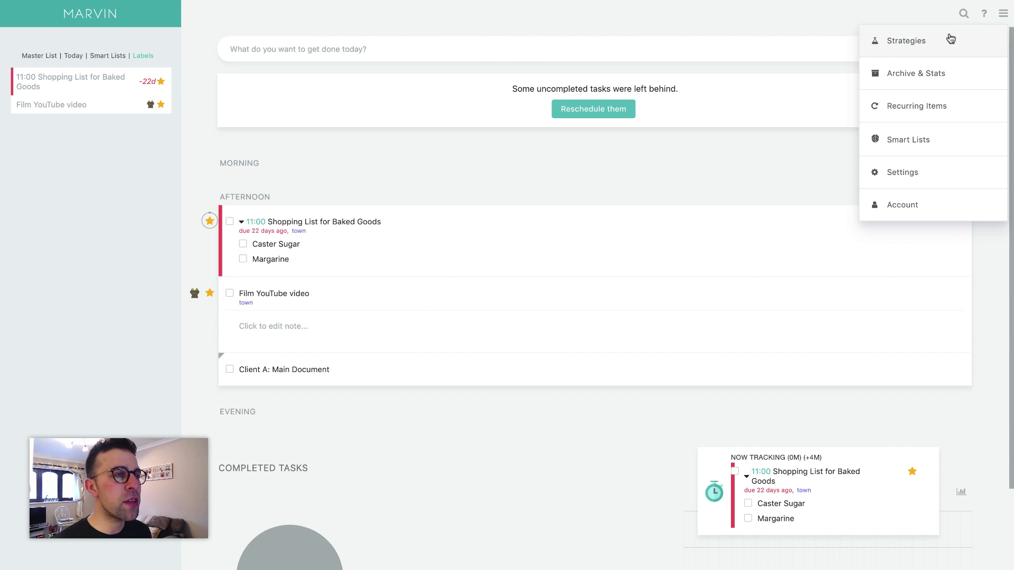
pyautogui.click(951, 39)
pyautogui.scroll(-3, 520, 468)
pyautogui.scroll(-10, 520, 469)
pyautogui.scroll(-10, 521, 474)
pyautogui.scroll(-3, 522, 474)
pyautogui.scroll(-3, 521, 474)
pyautogui.scroll(-1, 521, 474)
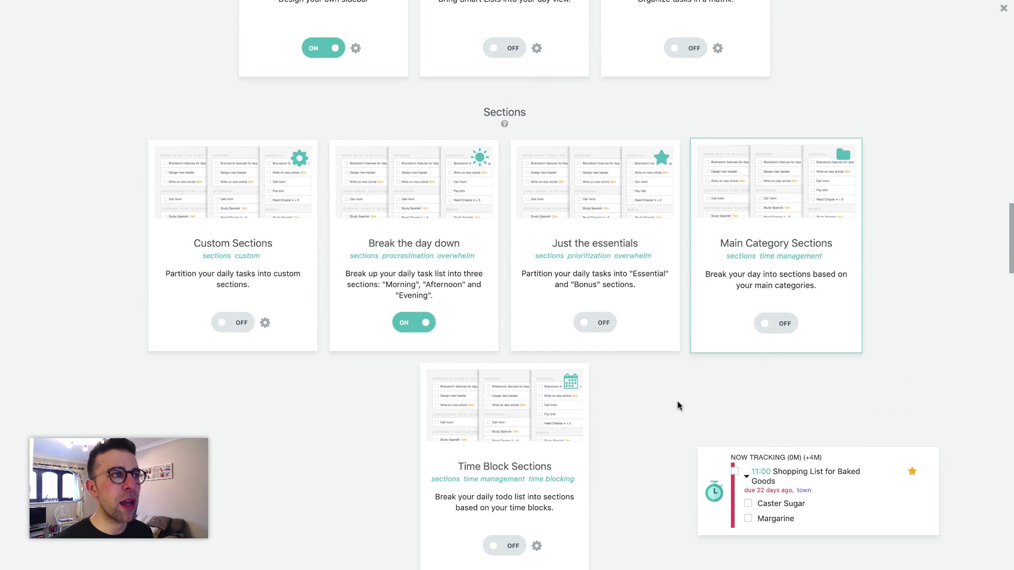
pyautogui.scroll(-5, 496, 428)
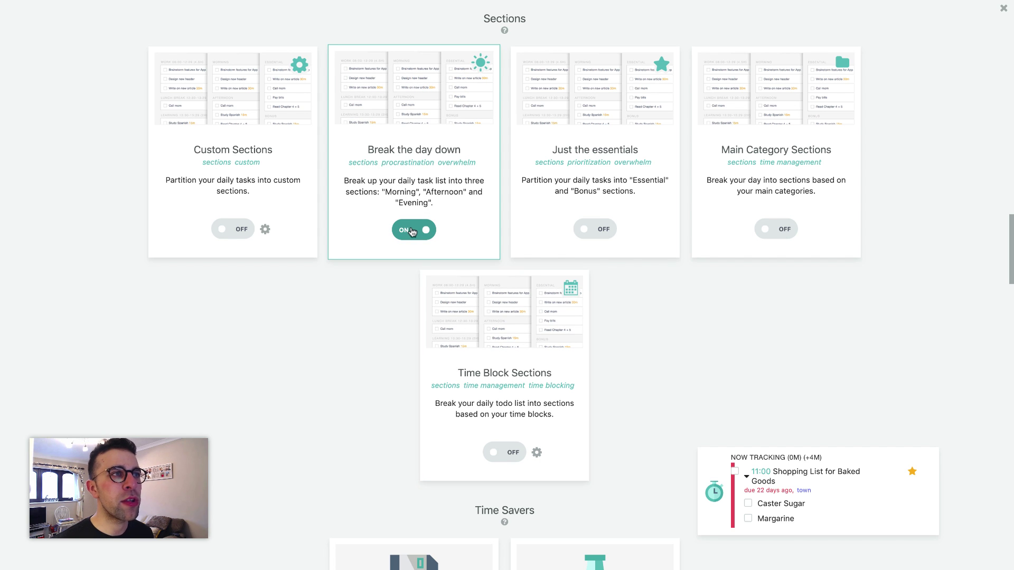
pyautogui.scroll(-10, 415, 232)
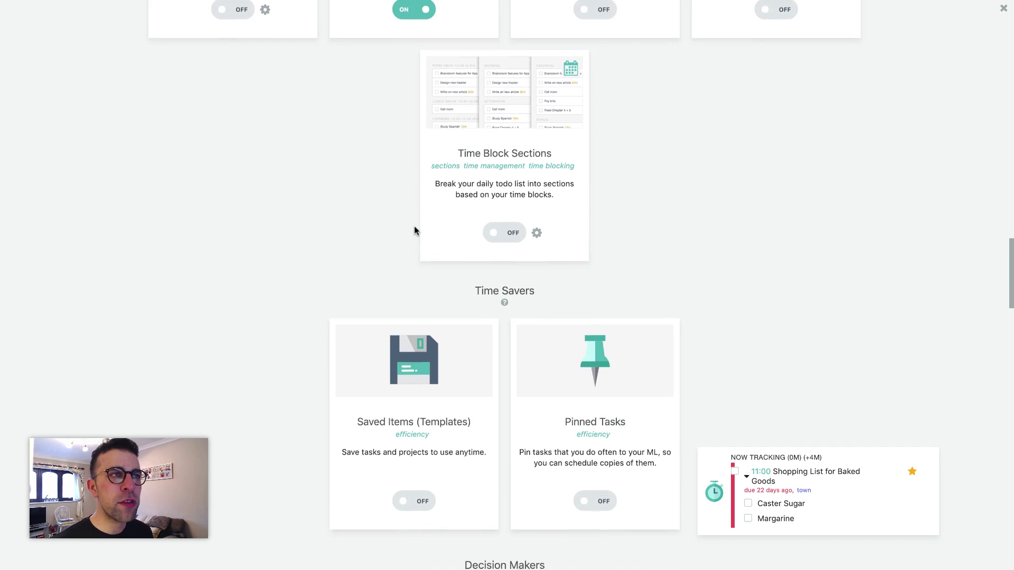
pyautogui.scroll(15, 520, 267)
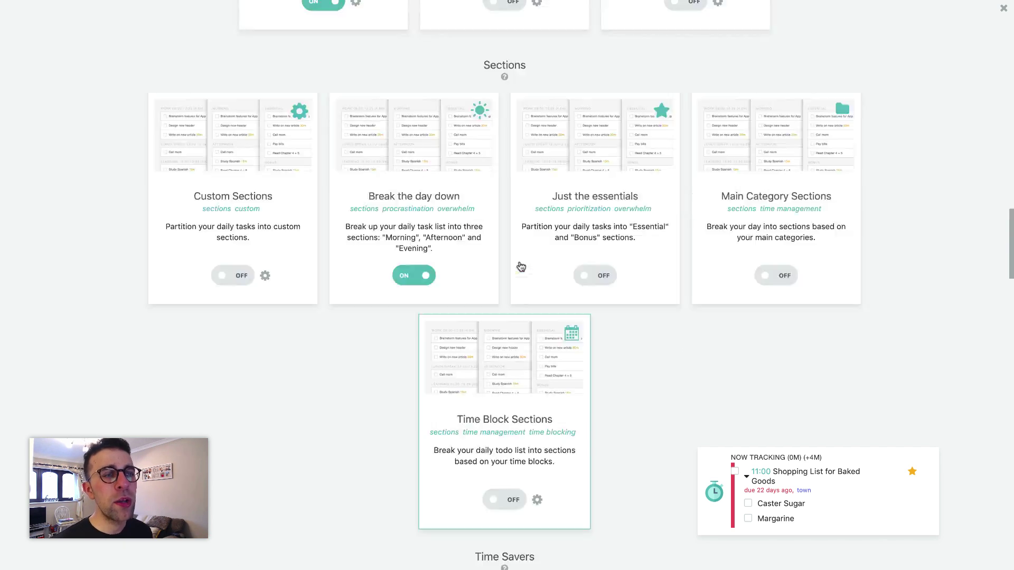
pyautogui.scroll(10, 521, 267)
pyautogui.scroll(9, 521, 268)
pyautogui.scroll(7, 581, 269)
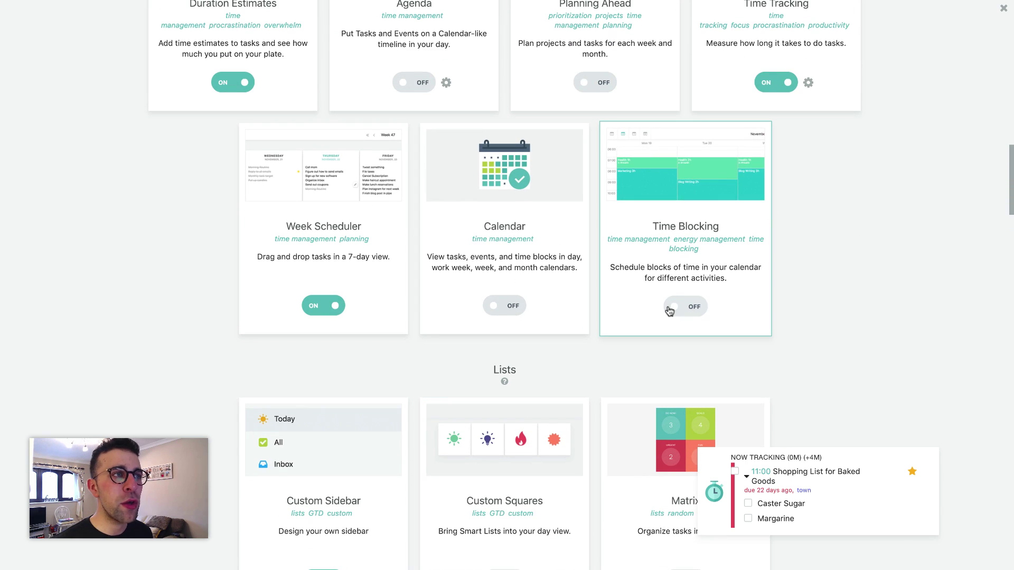
pyautogui.scroll(-12, 669, 312)
pyautogui.scroll(-9, 669, 310)
pyautogui.scroll(-13, 670, 311)
pyautogui.scroll(-10, 669, 311)
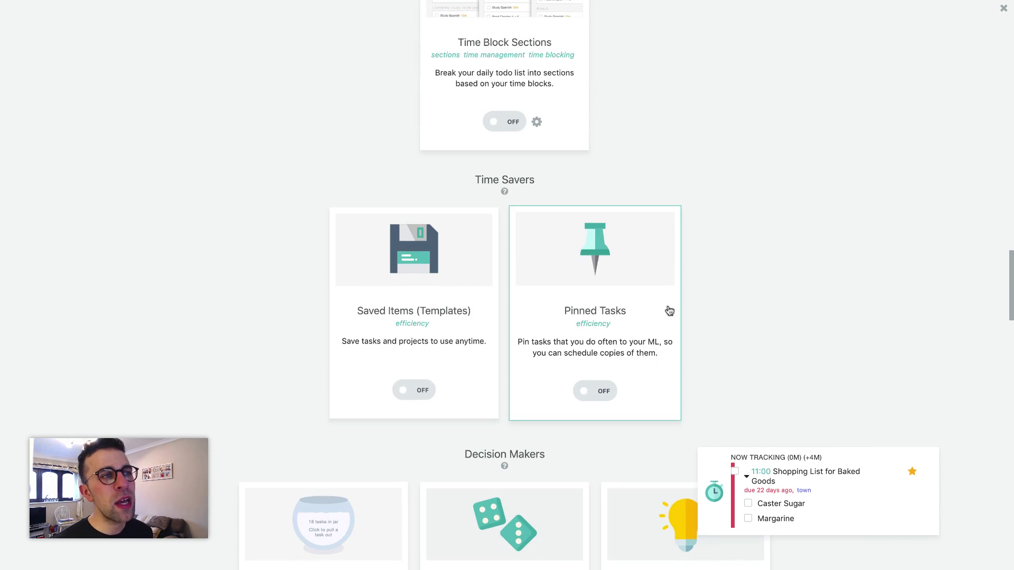
pyautogui.scroll(-2, 669, 311)
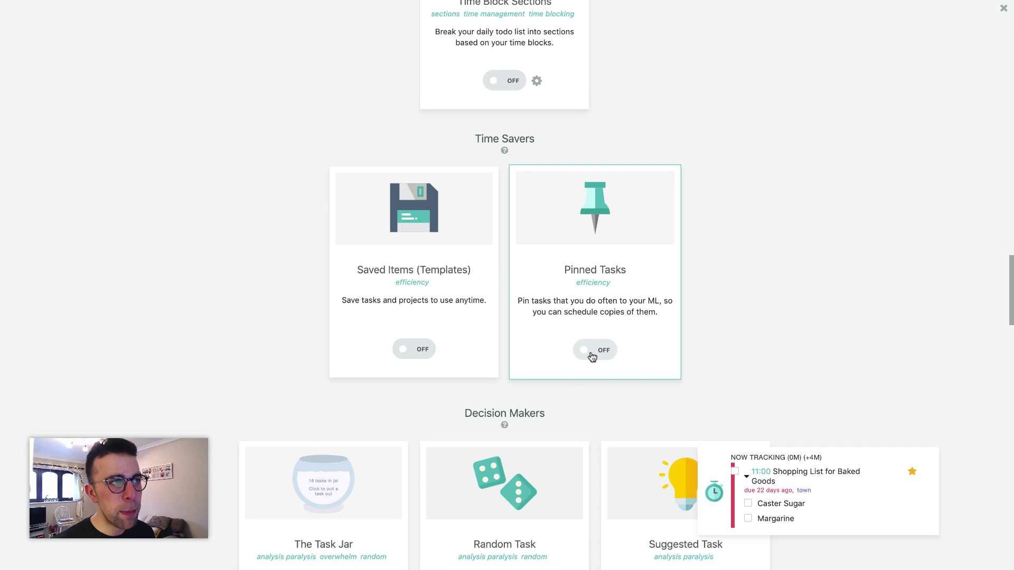
pyautogui.scroll(-5, 419, 353)
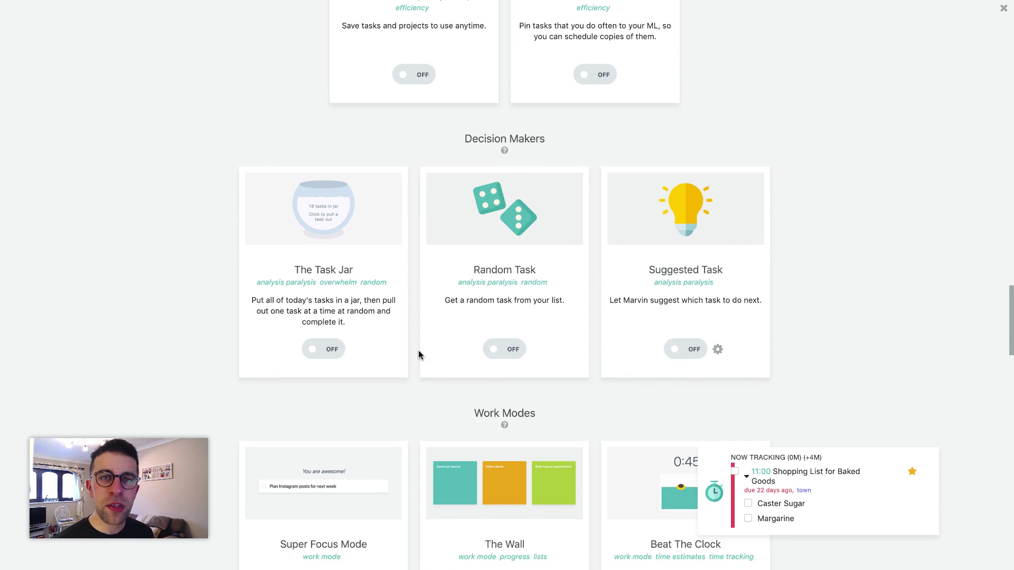
pyautogui.scroll(-1, 419, 353)
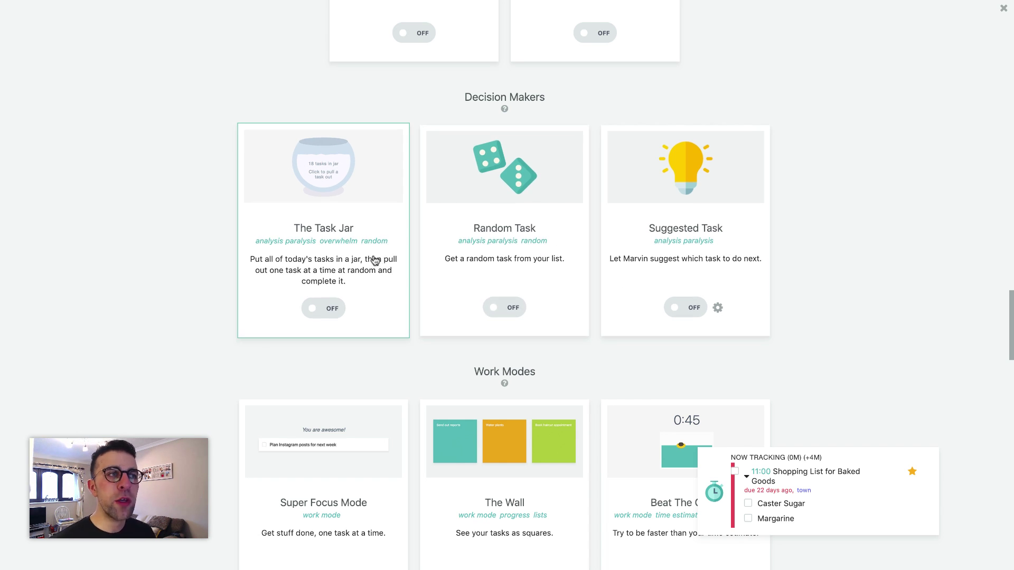
pyautogui.scroll(-1, 702, 358)
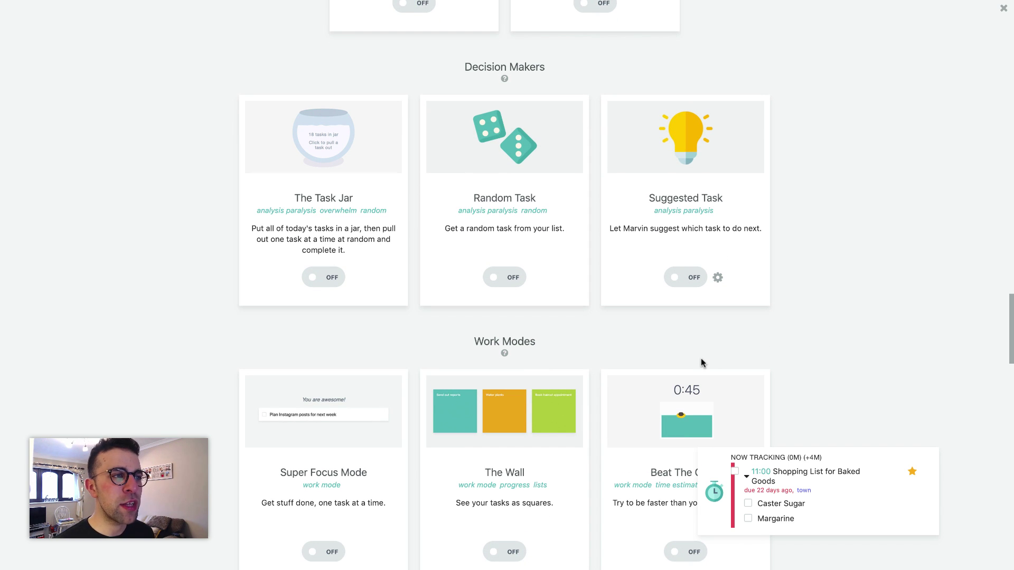
pyautogui.scroll(-5, 701, 363)
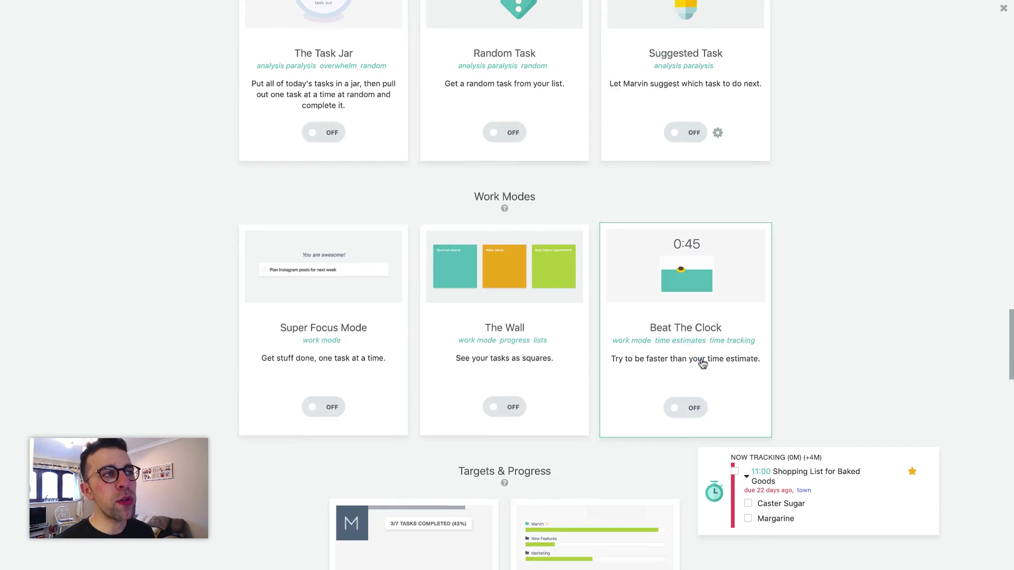
# Start a Beat the Clock countdown on Client A: Main Document, then close the timer
pyautogui.scroll(-3, 701, 362)
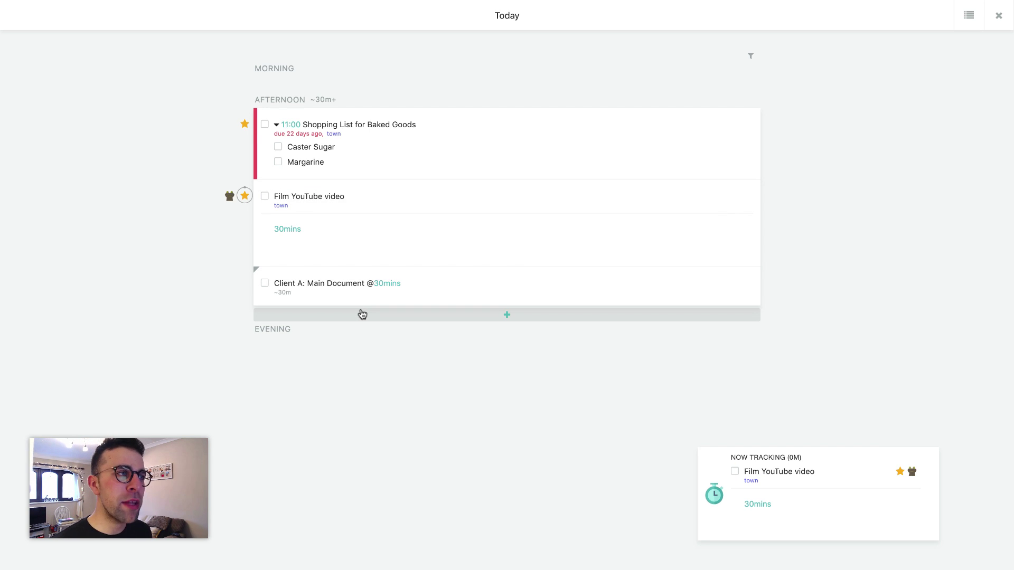
pyautogui.moveTo(350, 287)
pyautogui.click(292, 297)
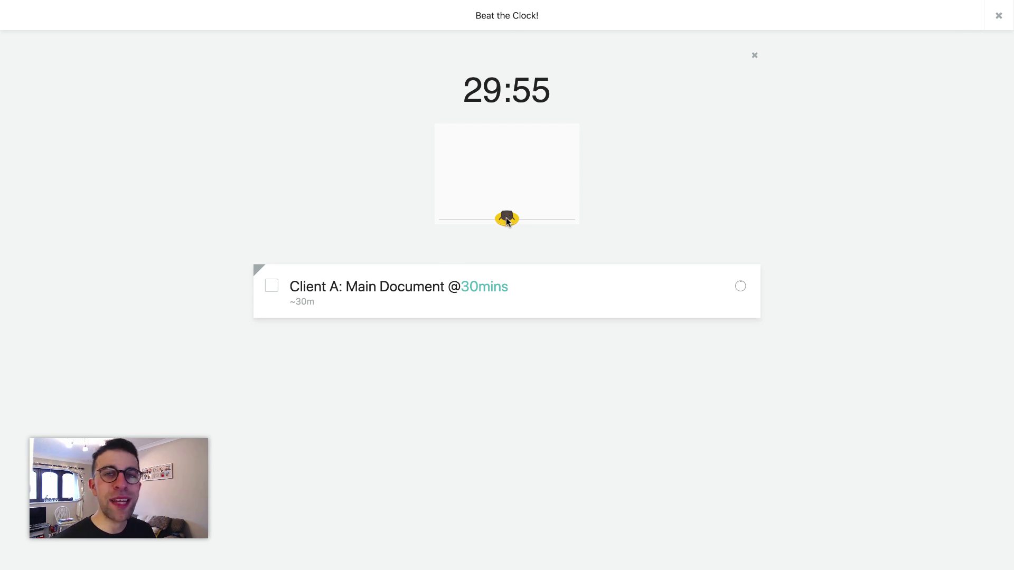
pyautogui.click(1002, 25)
pyautogui.click(1004, 23)
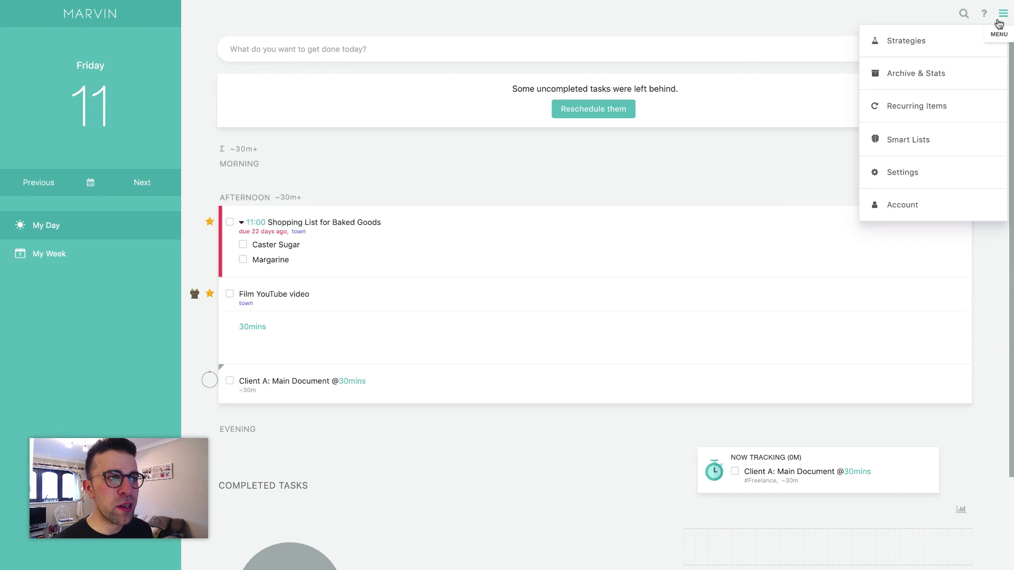
# Open Strategies and scroll through its catalogue down to Rewards and Project Management
pyautogui.click(903, 41)
pyautogui.scroll(-5, 562, 425)
pyautogui.scroll(-10, 562, 426)
pyautogui.scroll(-10, 561, 426)
pyautogui.scroll(-1, 562, 428)
pyautogui.scroll(5, 562, 428)
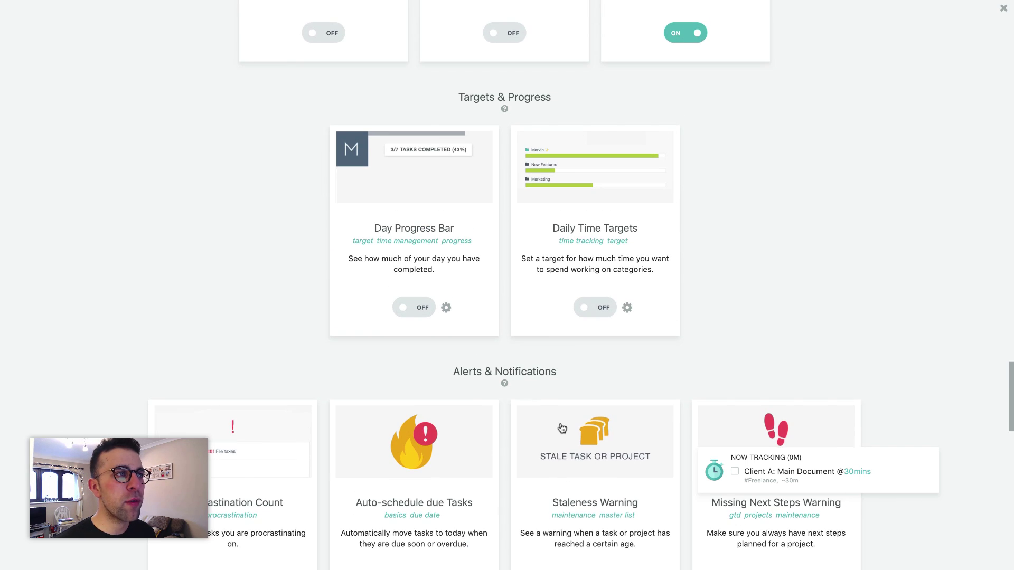
pyautogui.scroll(5, 562, 427)
pyautogui.scroll(-2, 562, 427)
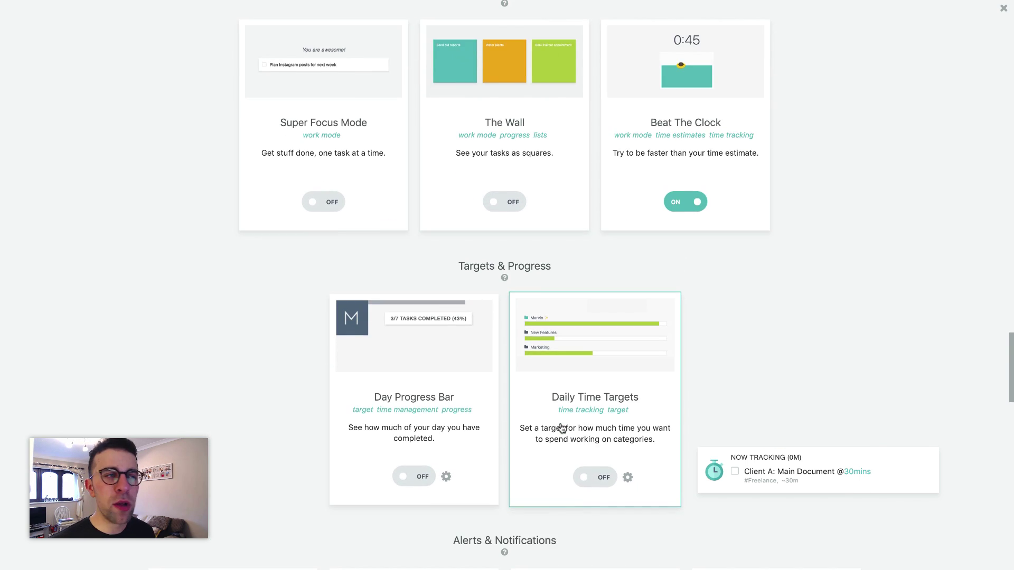
pyautogui.scroll(-3, 559, 427)
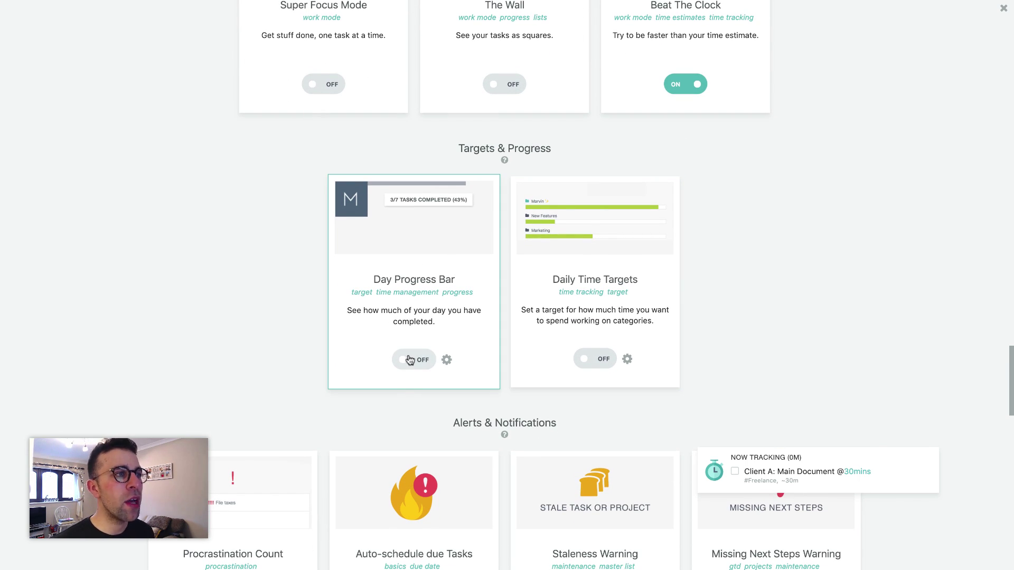
pyautogui.scroll(-3, 497, 379)
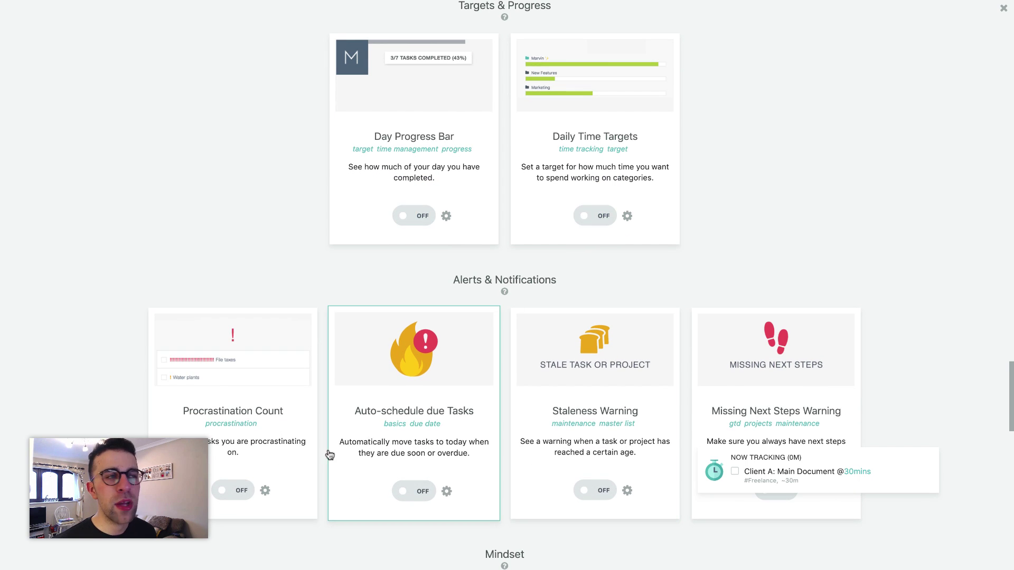
pyautogui.scroll(-3, 242, 491)
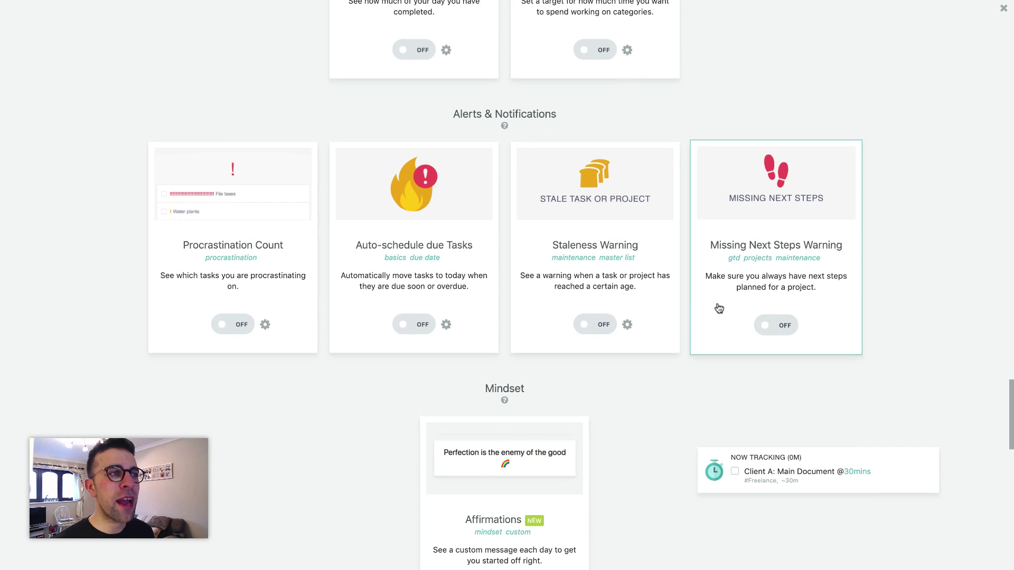
pyautogui.scroll(-4, 711, 343)
pyautogui.scroll(-2, 711, 317)
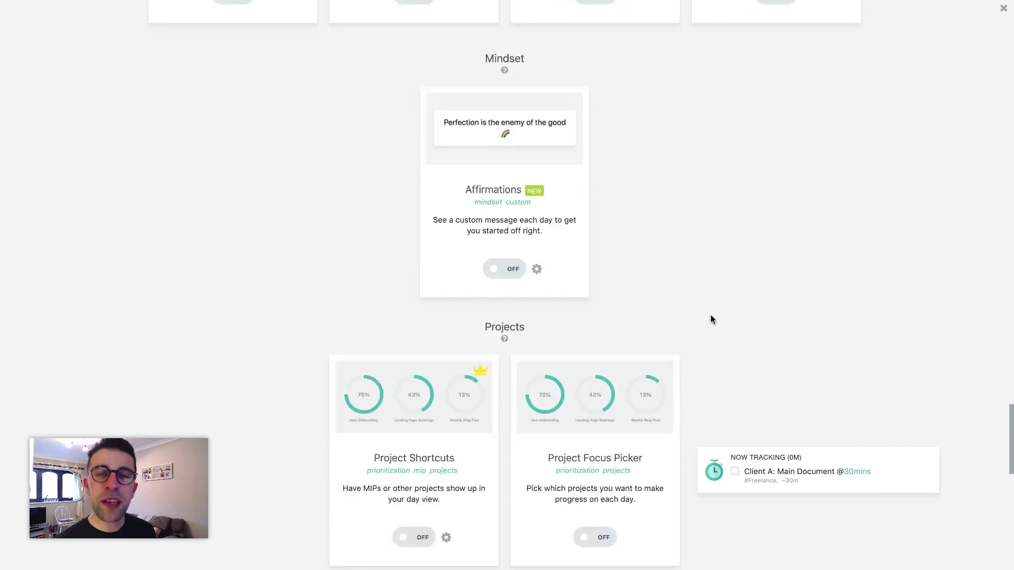
pyautogui.scroll(-2, 711, 316)
pyautogui.scroll(-3, 522, 355)
pyautogui.scroll(-1, 494, 380)
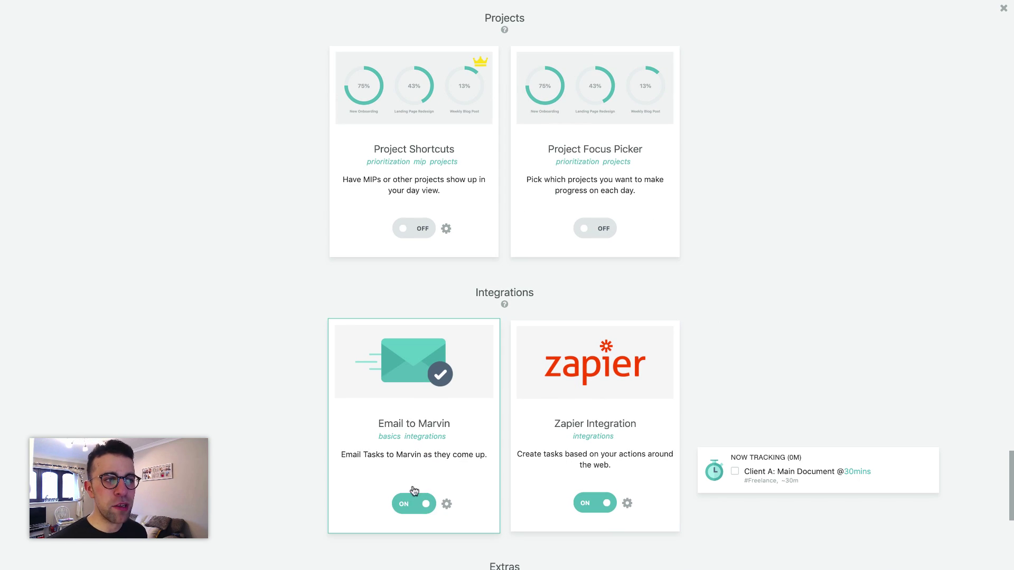
pyautogui.scroll(-4, 619, 453)
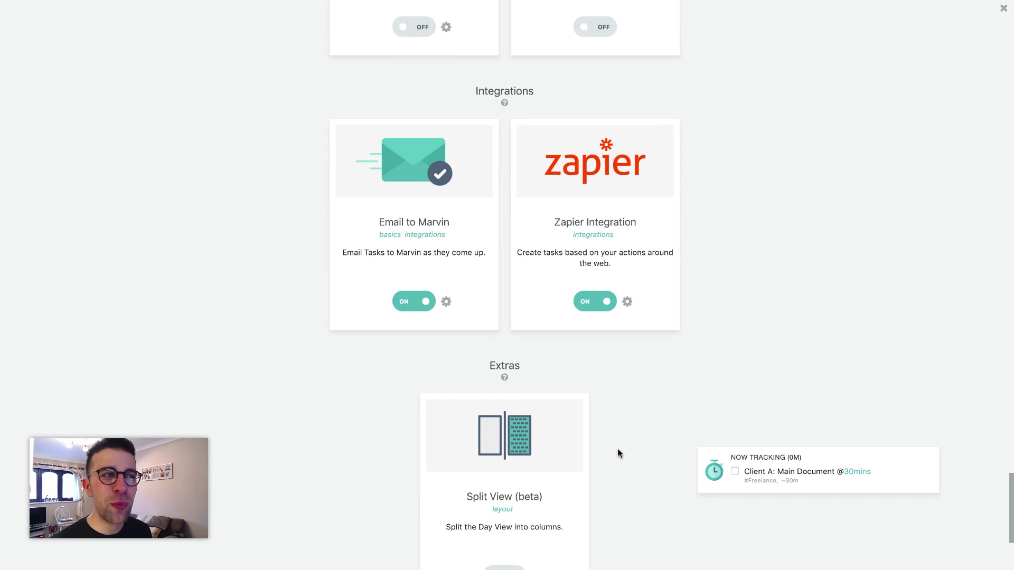
pyautogui.scroll(-3, 618, 450)
pyautogui.scroll(-5, 618, 449)
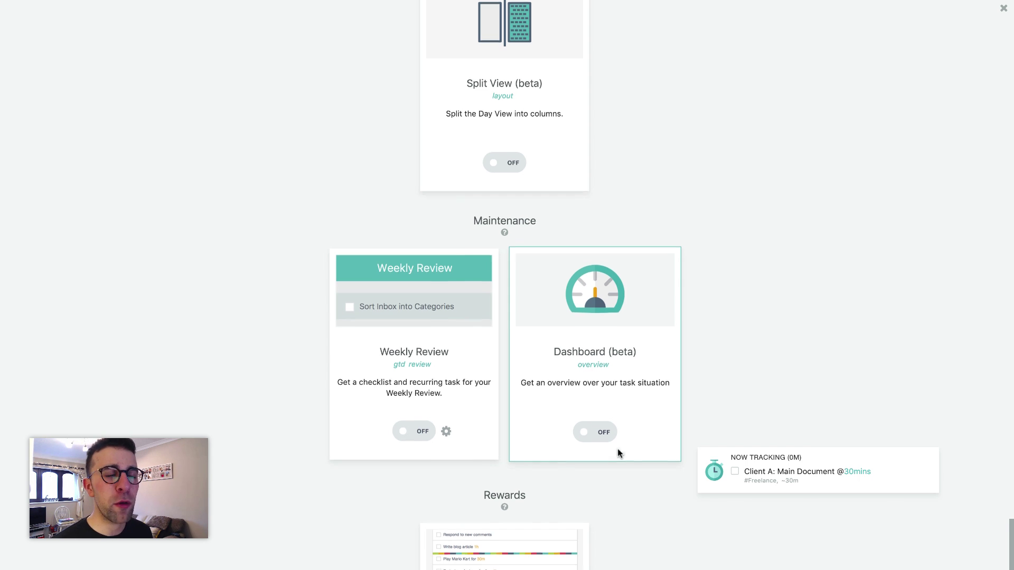
pyautogui.scroll(-5, 617, 448)
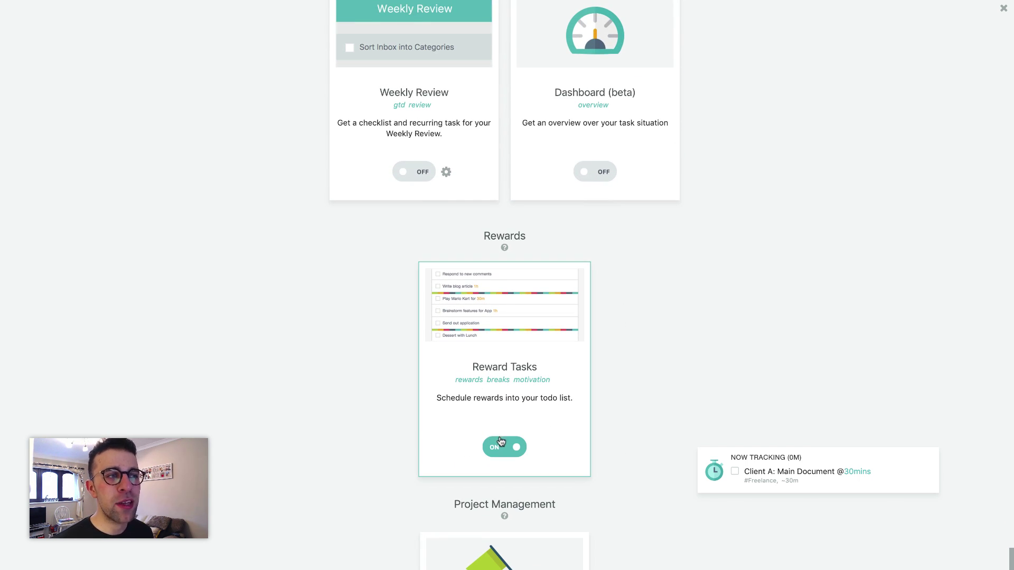
pyautogui.scroll(-3, 609, 468)
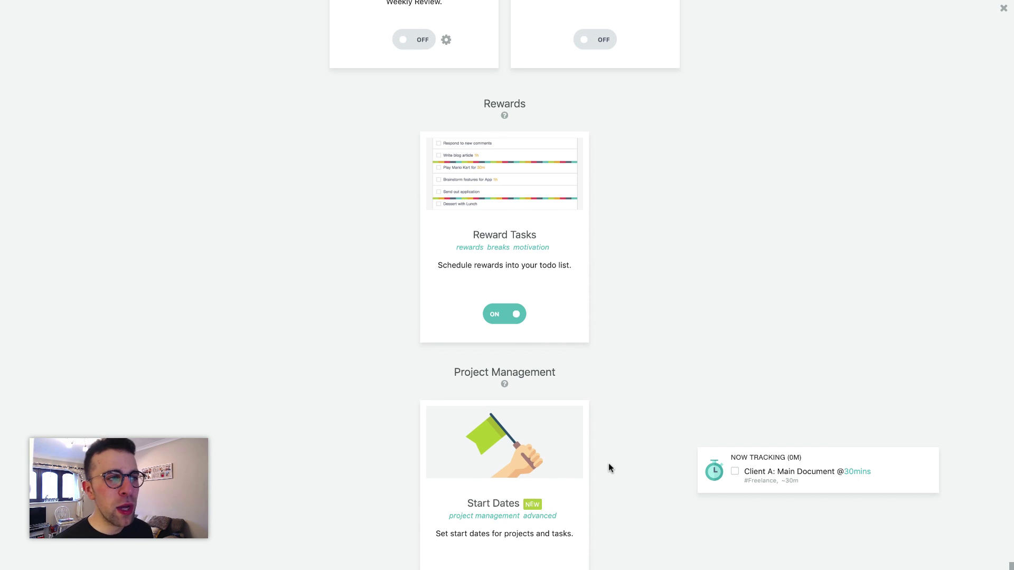
pyautogui.scroll(-1, 599, 427)
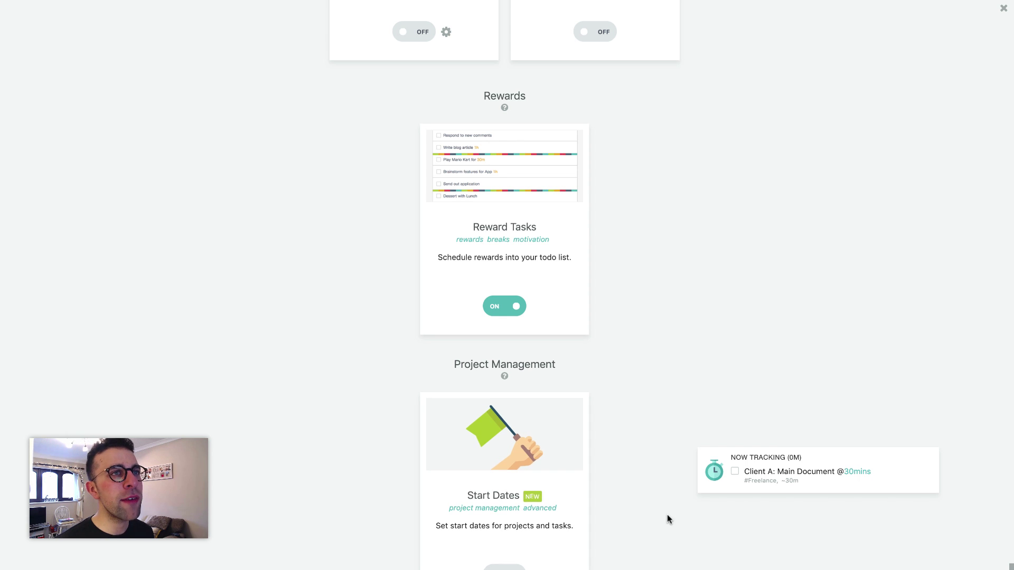
# Scroll back up the Strategies page before returning to My Day
pyautogui.scroll(10, 667, 514)
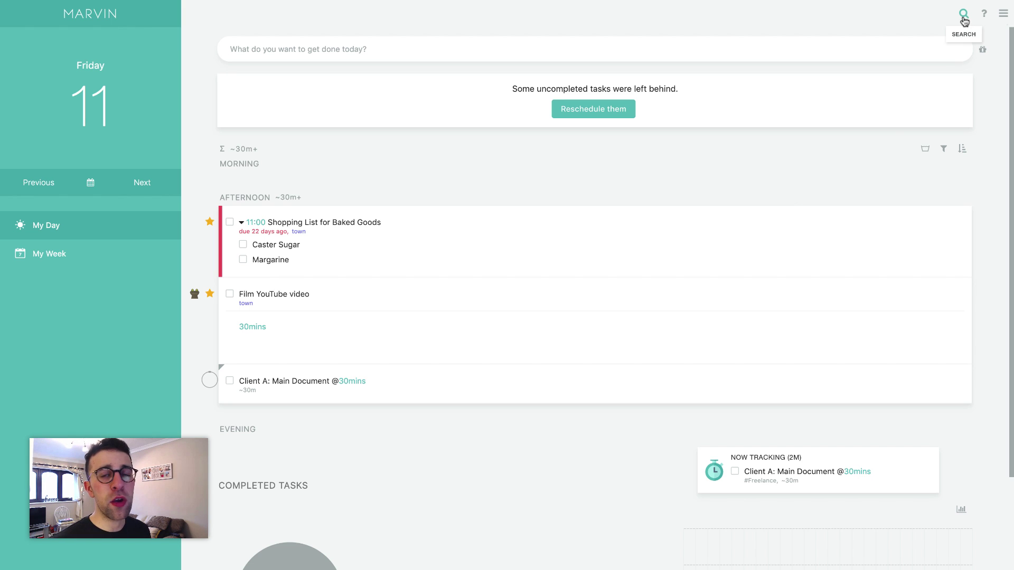
# Open Settings and view Interactions, Layout, Theme, Date & Time, Visuals & Fonts, Work Hours, Tasks & Projects and Sound
pyautogui.click(1003, 13)
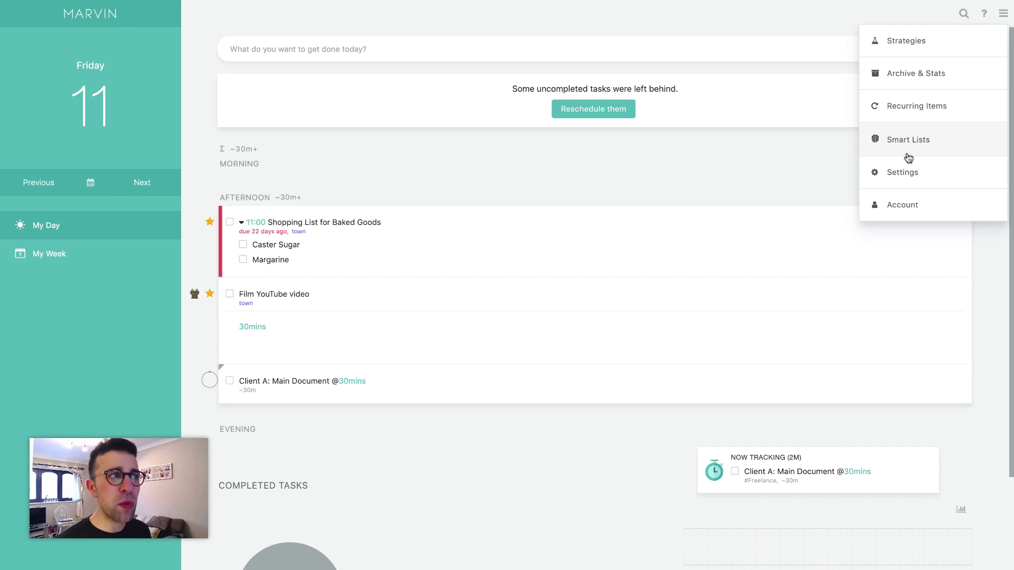
pyautogui.click(887, 179)
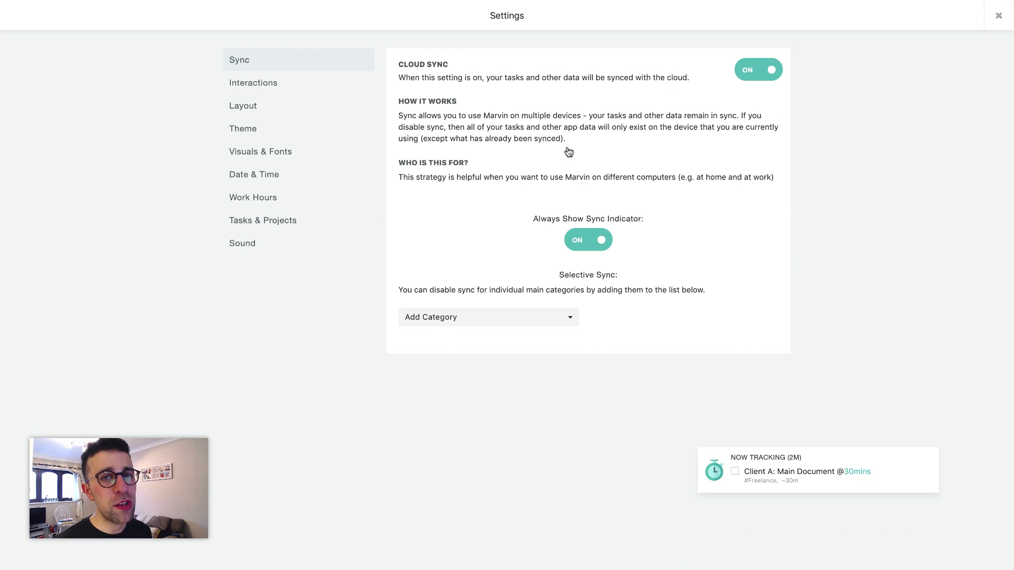
pyautogui.click(258, 93)
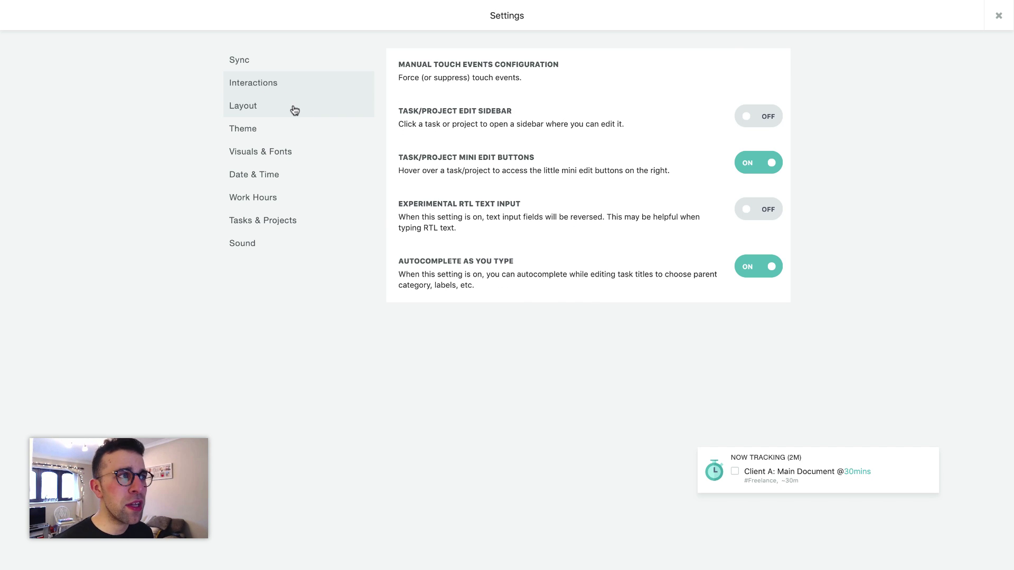
pyautogui.click(292, 108)
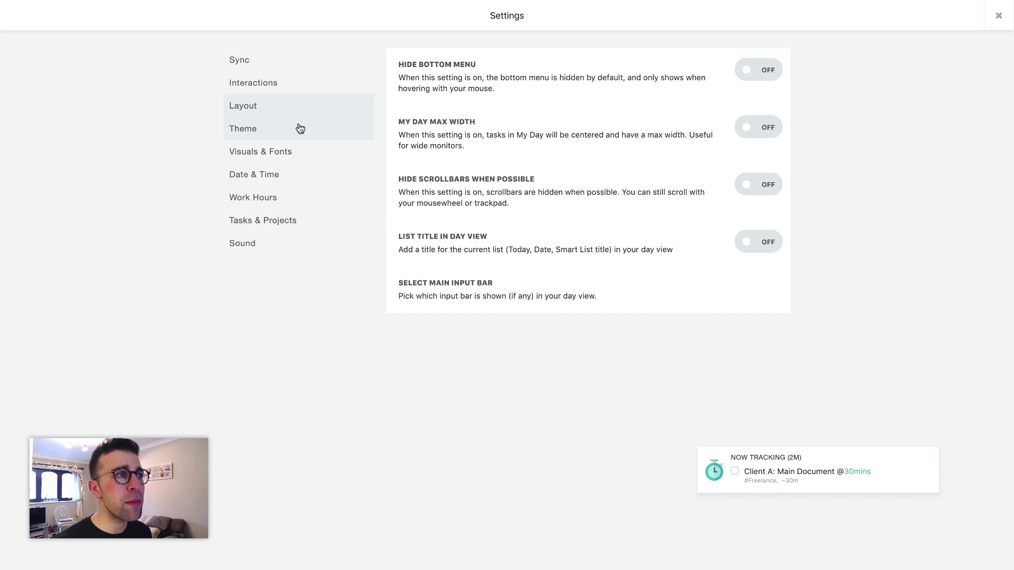
pyautogui.click(299, 129)
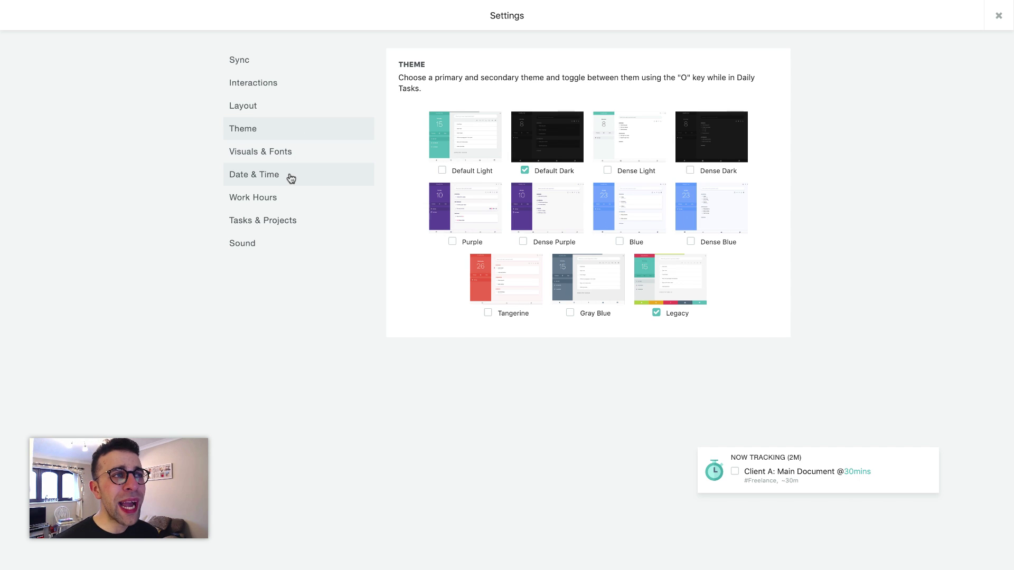
pyautogui.click(291, 178)
pyautogui.click(292, 161)
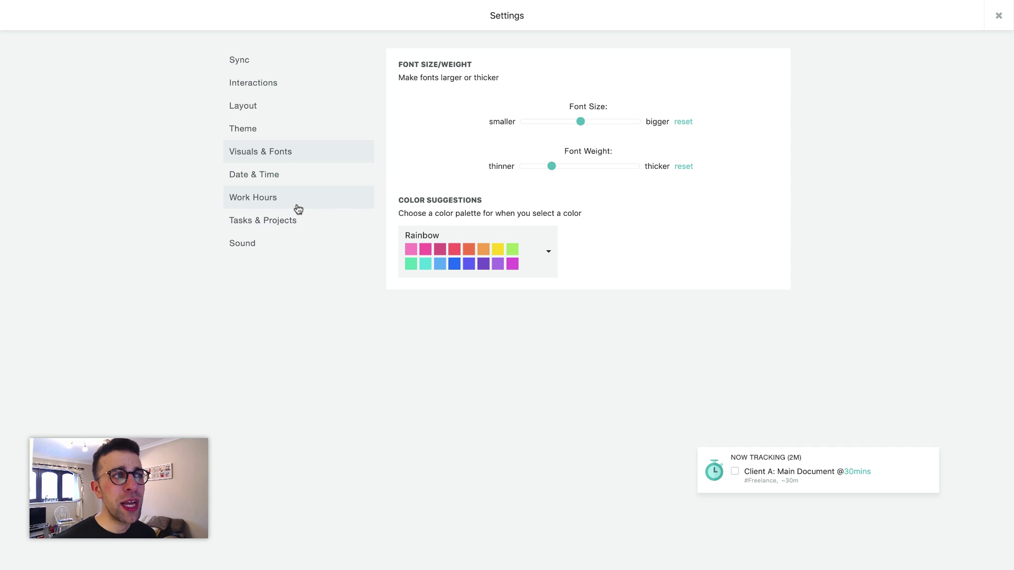
pyautogui.click(299, 208)
pyautogui.click(302, 233)
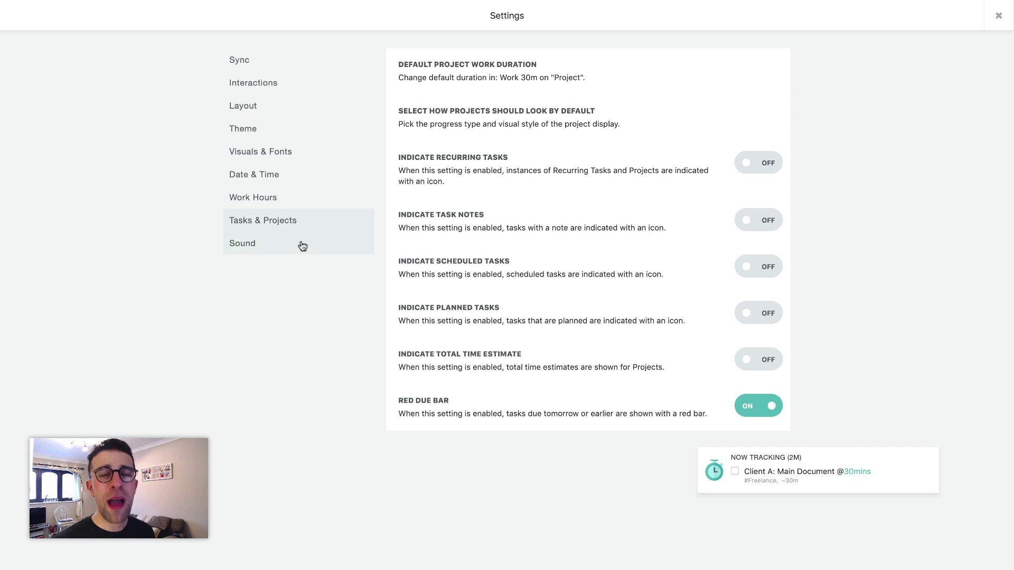
pyautogui.click(300, 256)
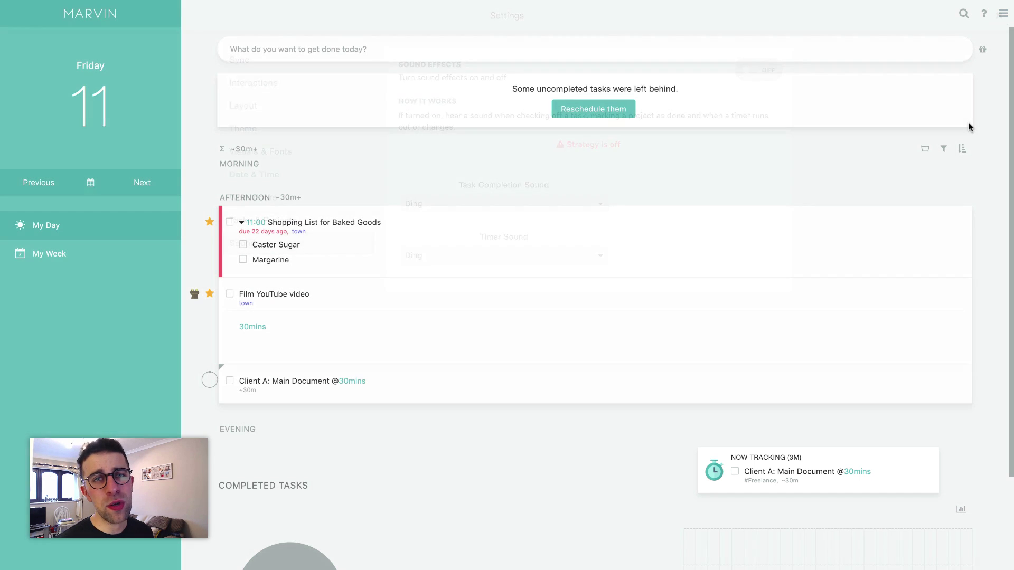